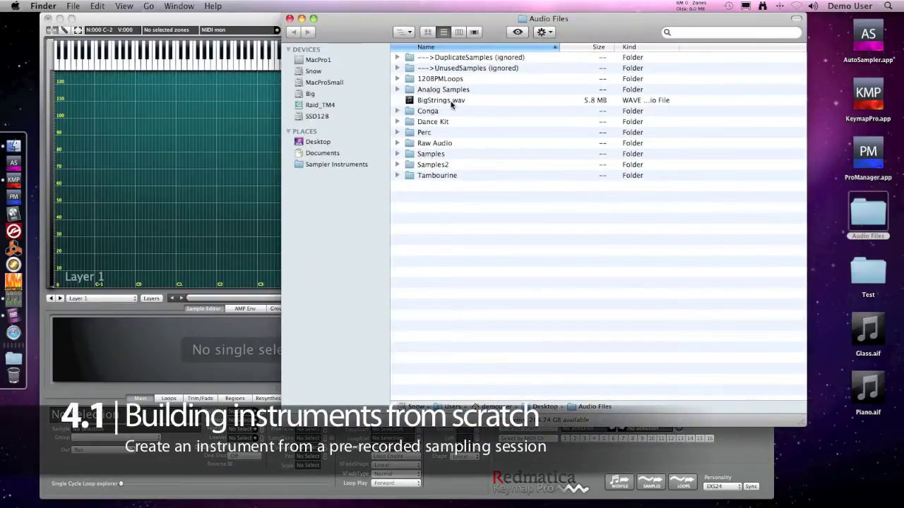
# Step: Add BigStrings.wav to Layer 1 and play back each recorded note from its waveform
pyautogui.moveTo(451, 105); pyautogui.dragTo(85, 125)
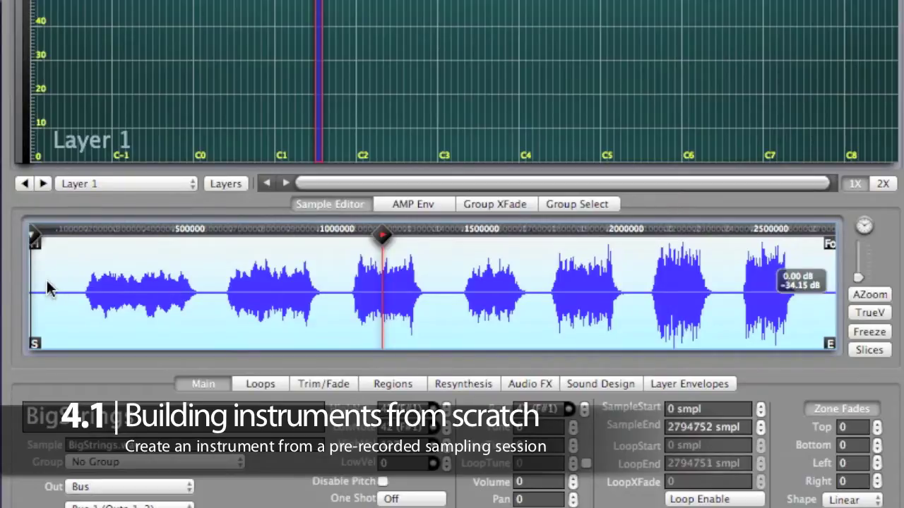
pyautogui.click(85, 289)
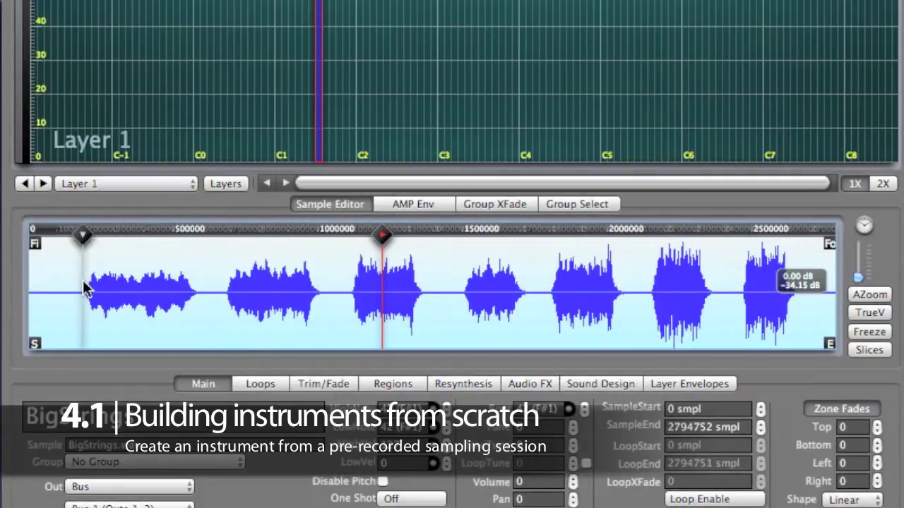
pyautogui.click(237, 232)
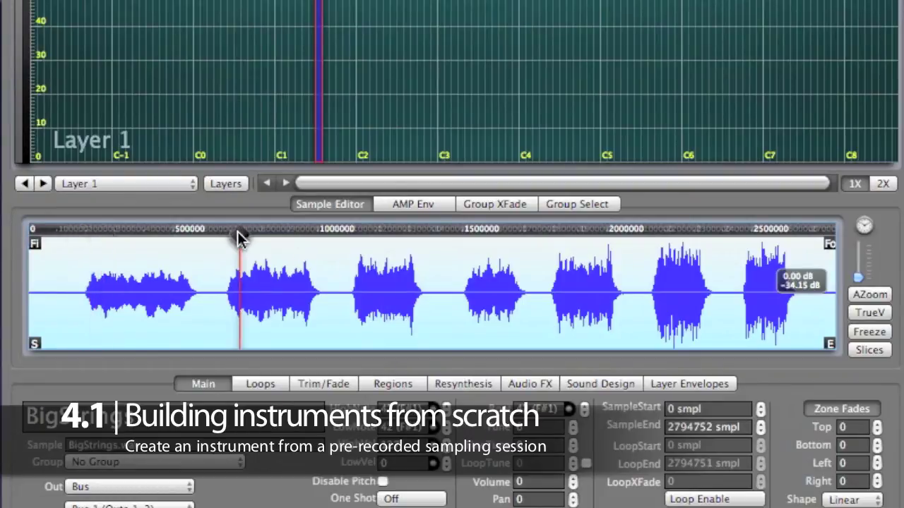
pyautogui.click(372, 232)
pyautogui.click(480, 231)
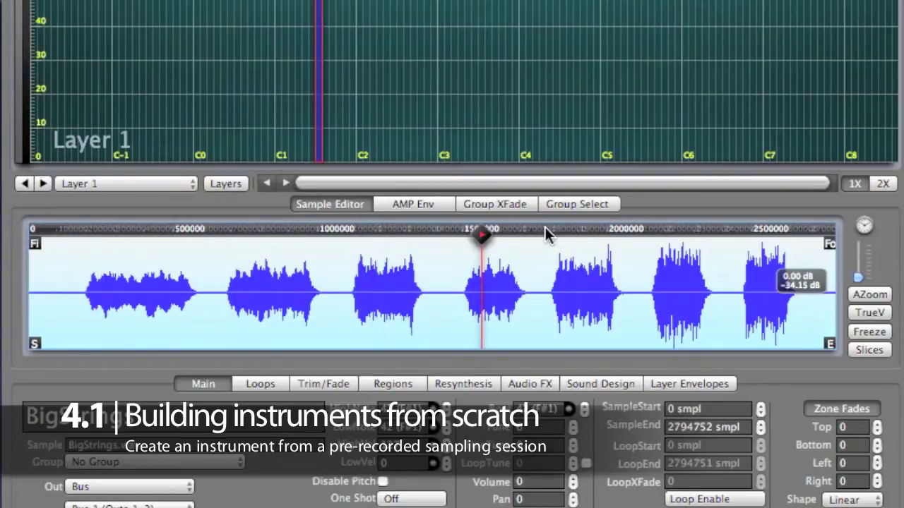
pyautogui.click(580, 232)
pyautogui.click(693, 233)
pyautogui.click(756, 233)
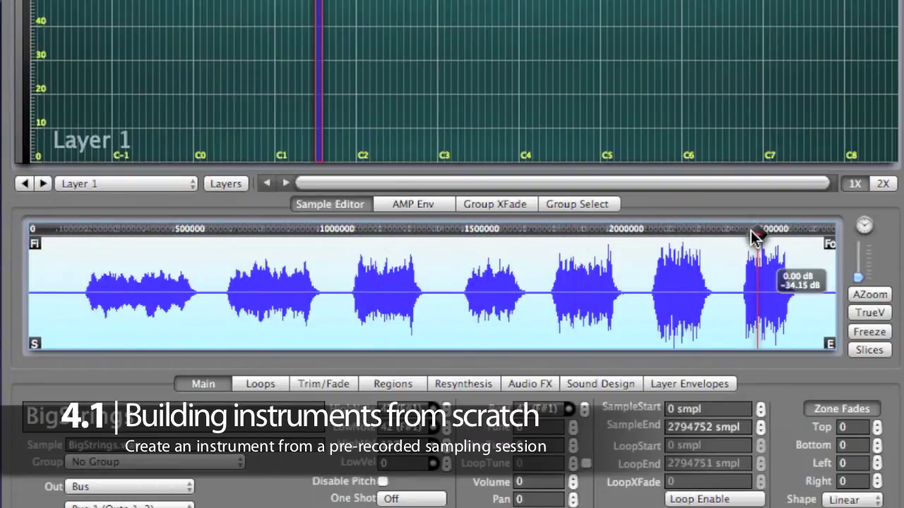
pyautogui.click(768, 233)
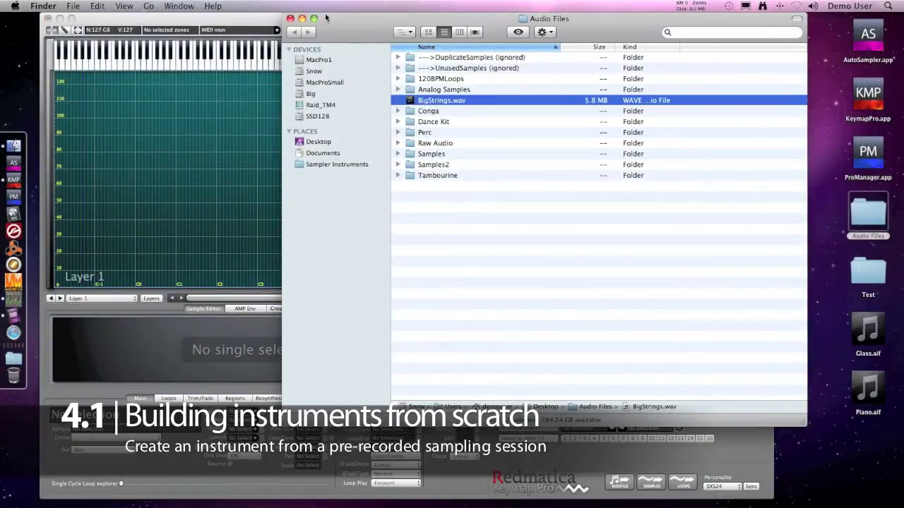
# Step: Build a mapped layer from BigStrings.wav on the fourth magic pad with the Classic AutoSplit algorithm, and display Layer 2
pyautogui.moveTo(326, 17); pyautogui.dragTo(711, 20)
pyautogui.moveTo(816, 104); pyautogui.dragTo(617, 257)
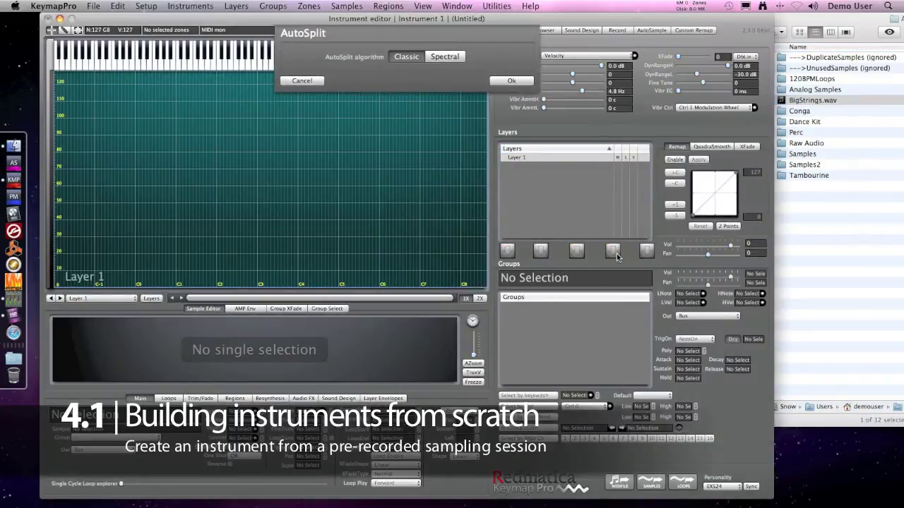
pyautogui.click(511, 82)
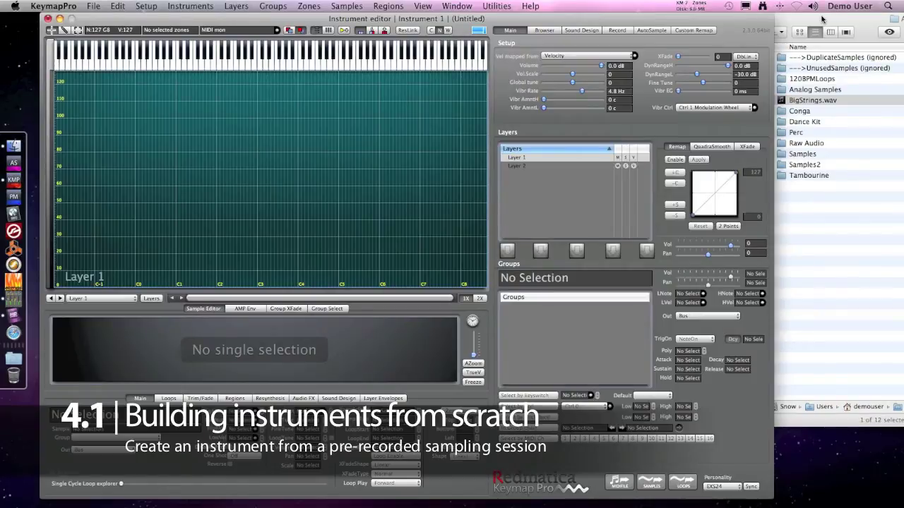
pyautogui.click(592, 165)
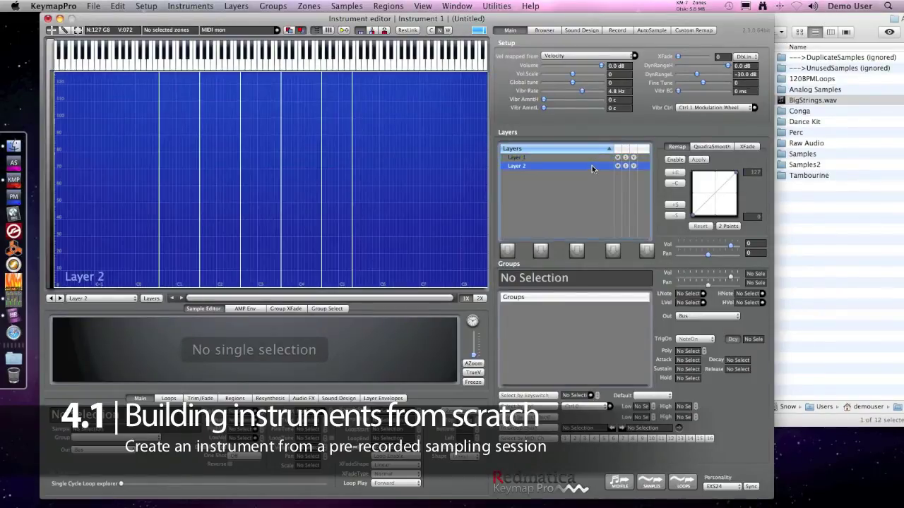
# Step: Check every zone of Layer 2 in turn, from lowest to highest, and audition notes across the keyboard
pyautogui.click(133, 124)
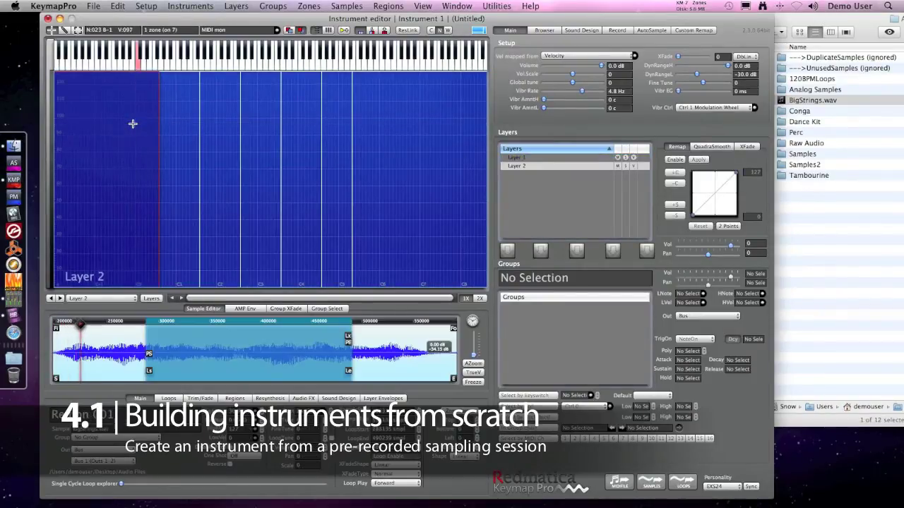
pyautogui.press('Right')
pyautogui.press('Right')
pyautogui.press('Right')
pyautogui.press('Right')
pyautogui.press('Right')
pyautogui.press('Right')
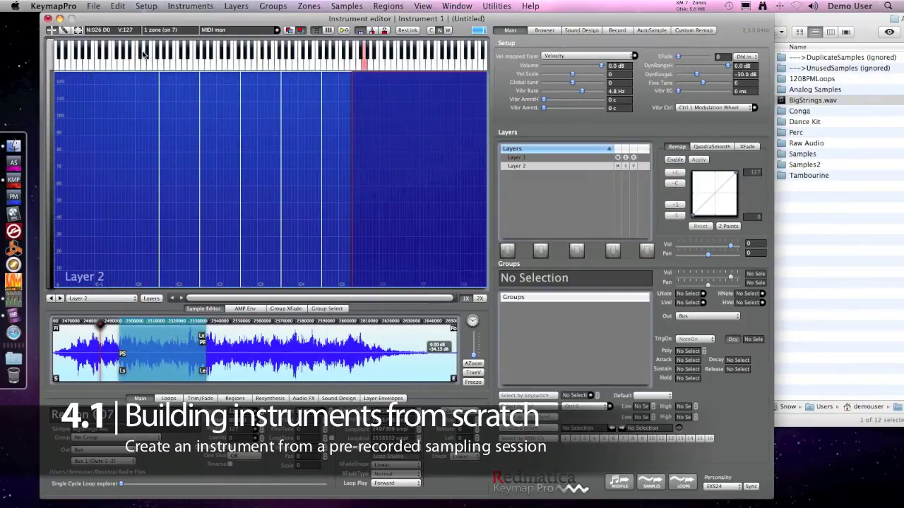
pyautogui.moveTo(143, 55); pyautogui.dragTo(375, 53)
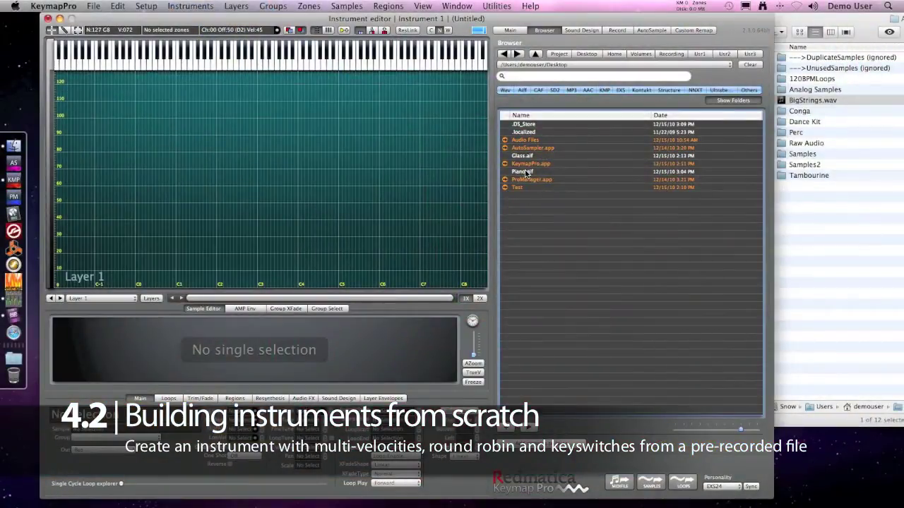
# Step: Preview Glass.aif from the Desktop files, bring it onto Layer 1 and audition its waveform
pyautogui.click(525, 173)
pyautogui.click(521, 157)
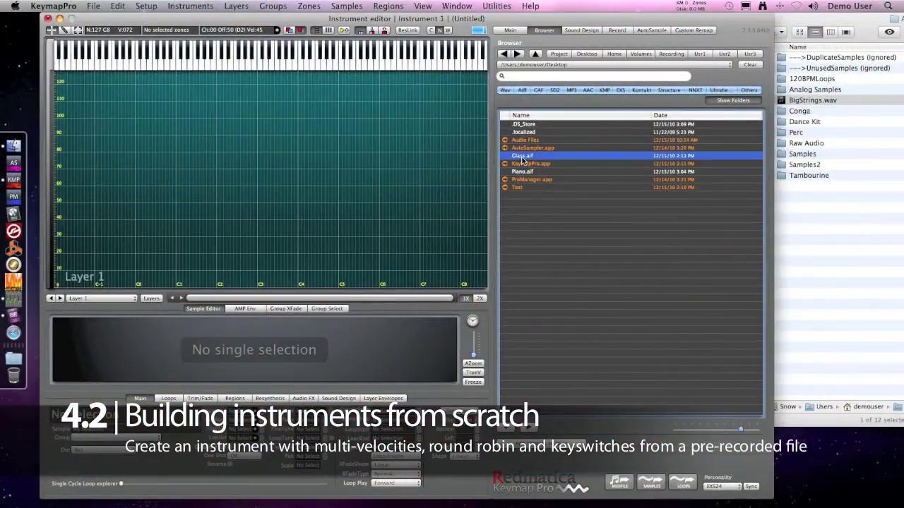
pyautogui.moveTo(522, 157); pyautogui.dragTo(82, 153)
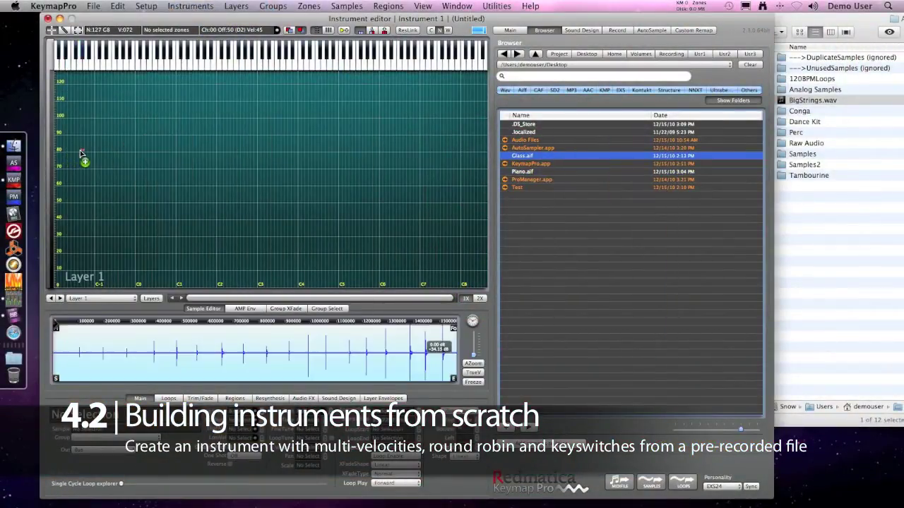
pyautogui.click(72, 361)
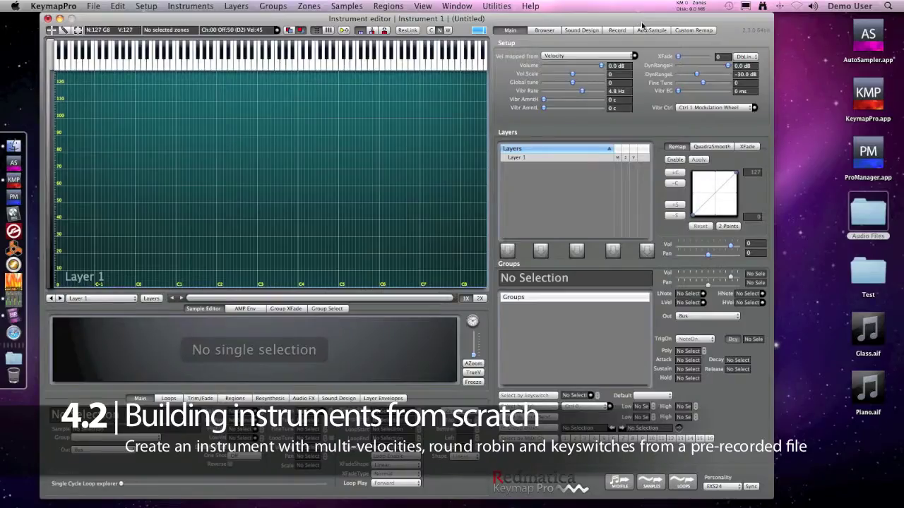
# Step: Automap Glass.aif through the second magic pad using Classic AutoSplit, 3 hits per variation, 3 variations, 2 velocities per note, starting note C1 and note width 12
pyautogui.moveTo(874, 358); pyautogui.dragTo(542, 259)
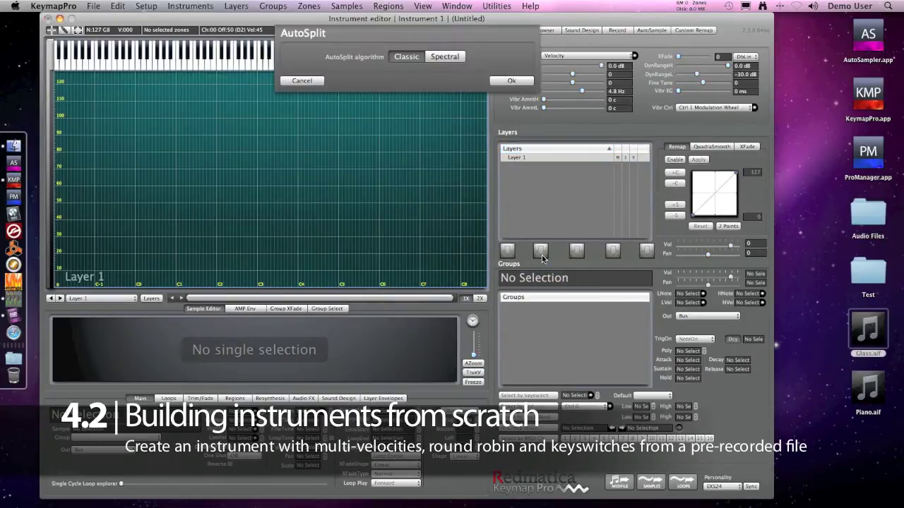
pyautogui.click(511, 80)
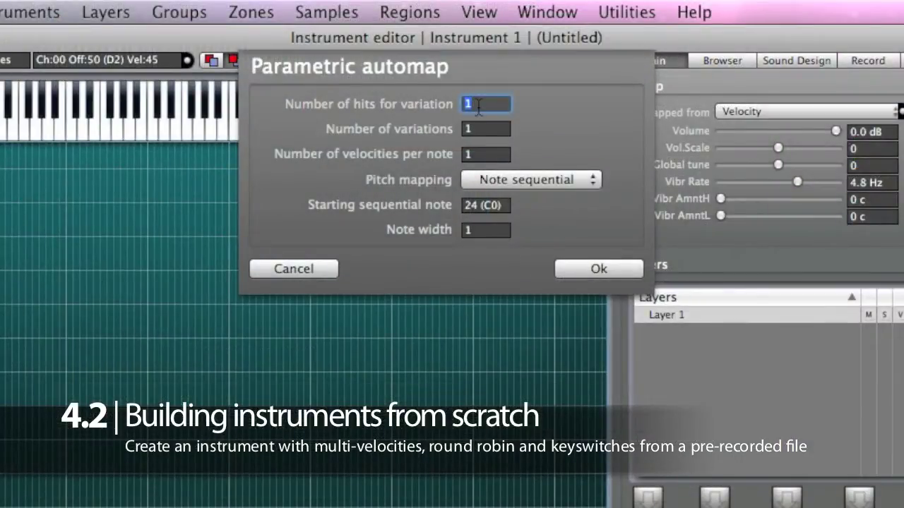
pyautogui.press('Tab')
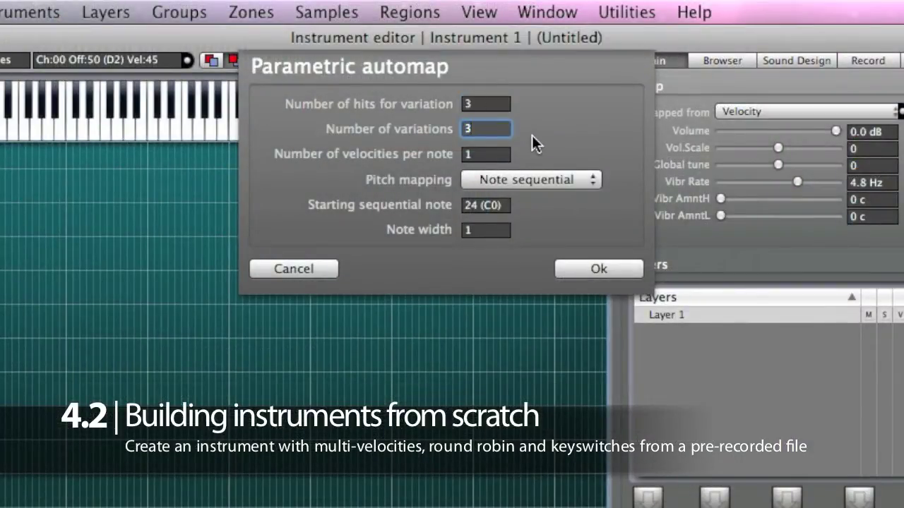
pyautogui.press('Tab')
pyautogui.write('2')
pyautogui.press('Tab')
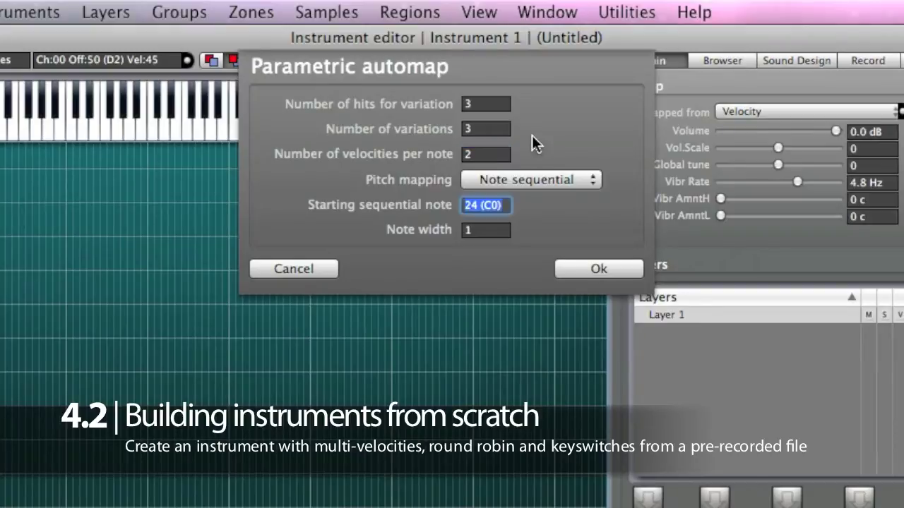
pyautogui.write('36')
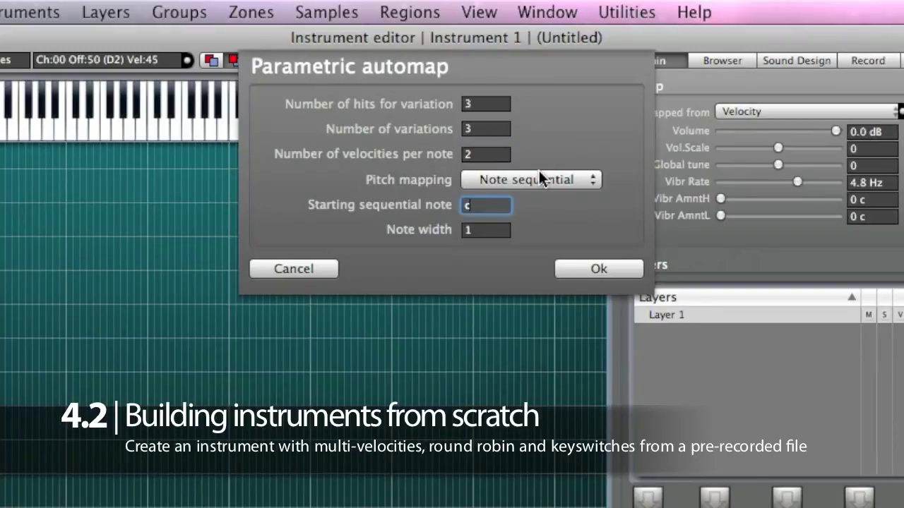
pyautogui.press('Tab')
pyautogui.write('12')
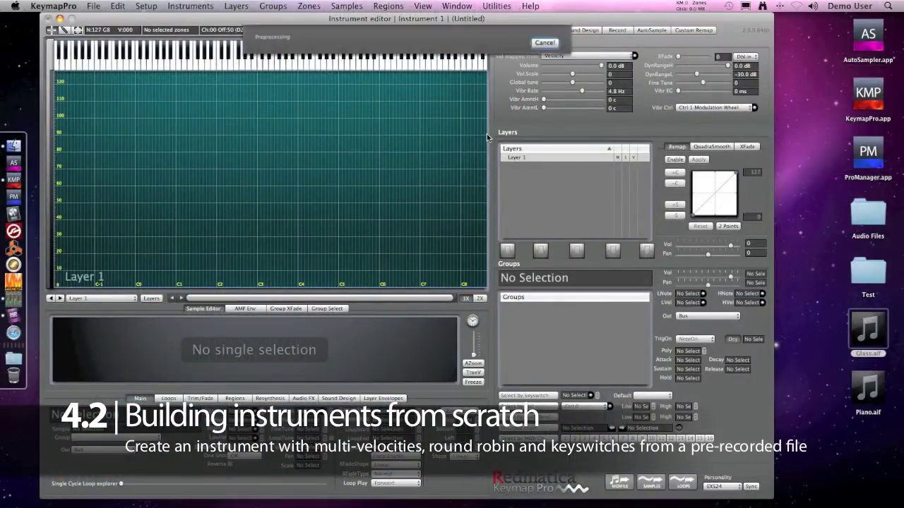
# Step: Examine the Glass layer set by stepping through its round-robin and variation layers, and collapse it back to the composite view
pyautogui.click(522, 167)
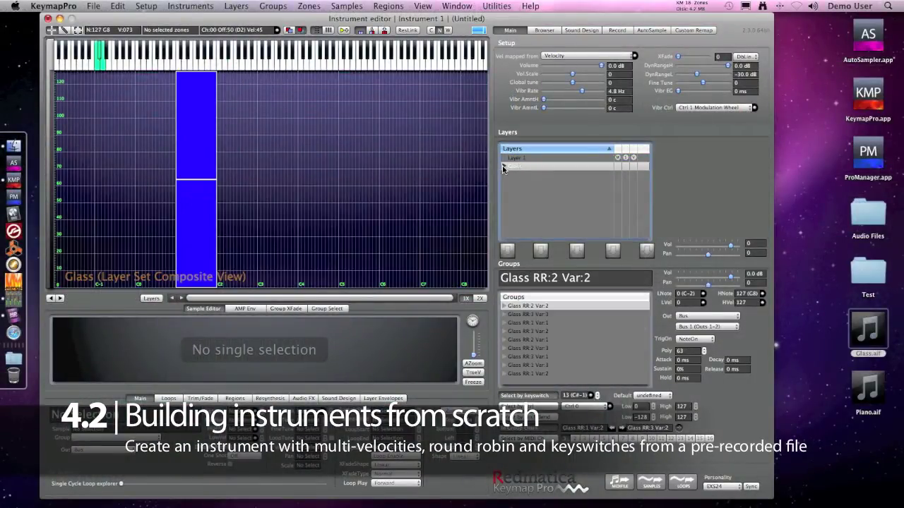
pyautogui.click(503, 166)
pyautogui.click(538, 175)
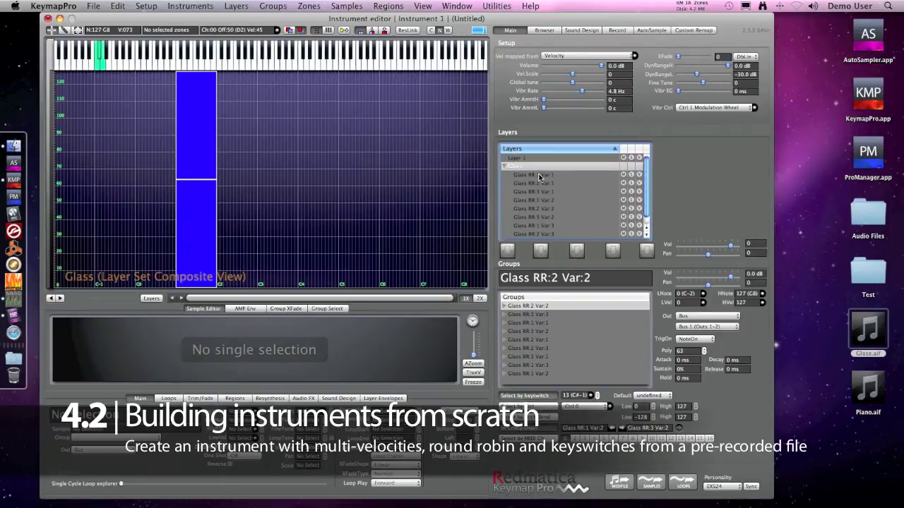
pyautogui.press('Down')
pyautogui.press('Down')
pyautogui.press('Down')
pyautogui.press('Down')
pyautogui.press('Down')
pyautogui.press('Up')
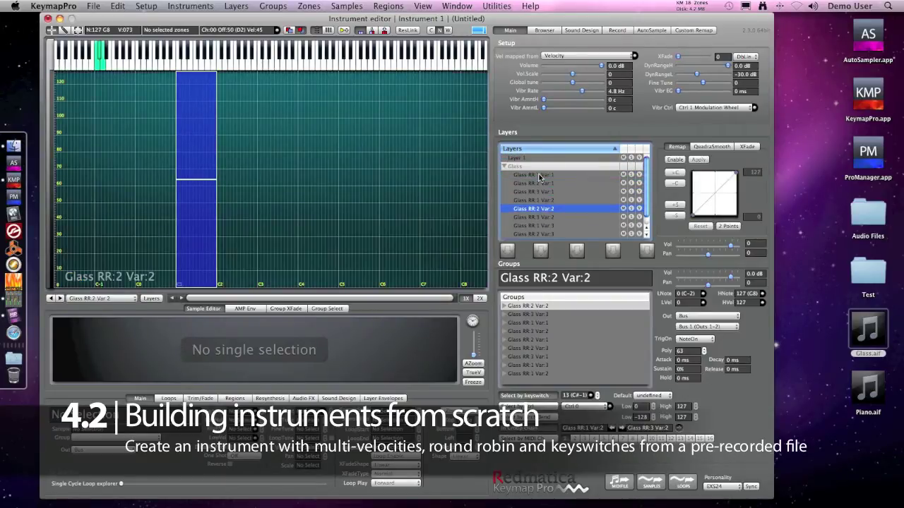
pyautogui.press('Up')
pyautogui.press('Up')
pyautogui.press('Up')
pyautogui.click(503, 166)
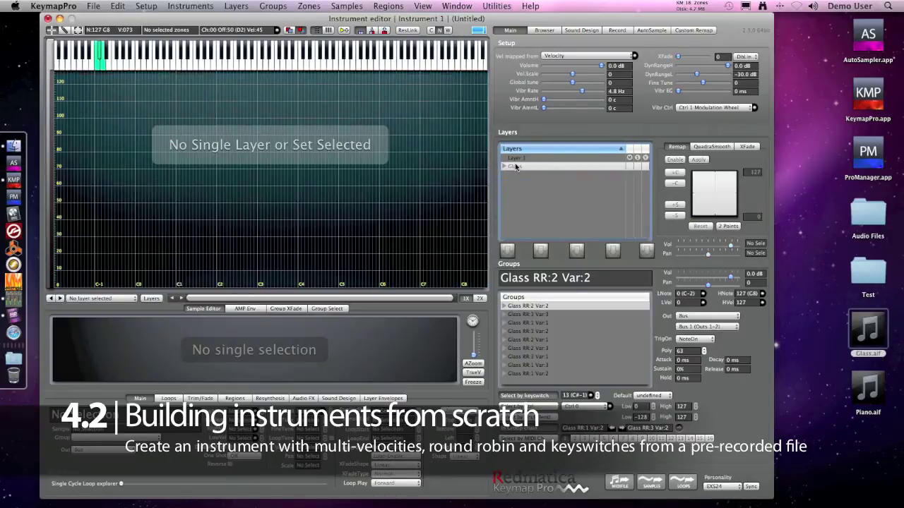
pyautogui.click(516, 166)
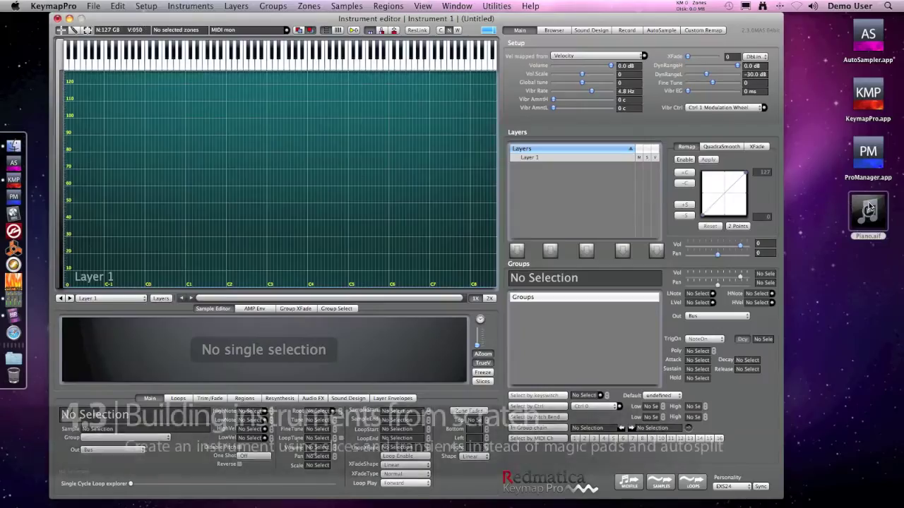
# Step: Place Piano.aif on Layer 1, audition its recorded notes from the waveform and delete the zone
pyautogui.moveTo(868, 211); pyautogui.dragTo(122, 136)
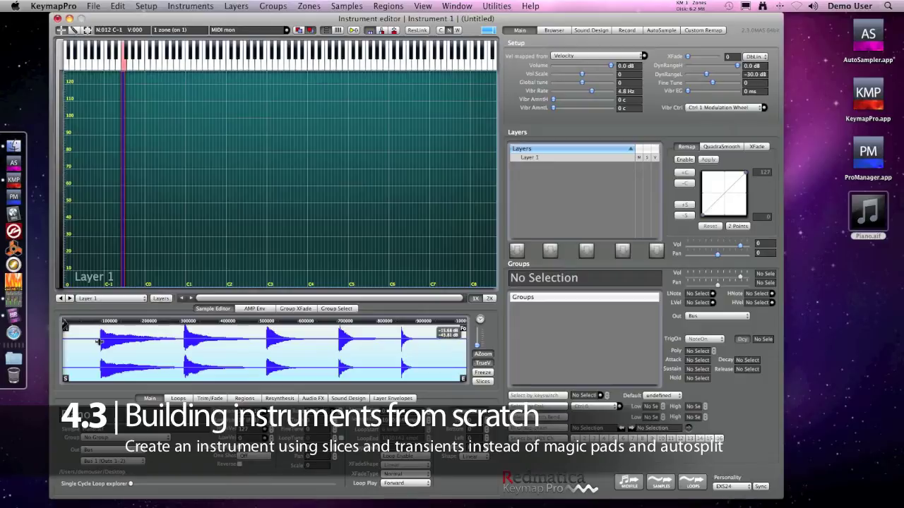
pyautogui.click(99, 342)
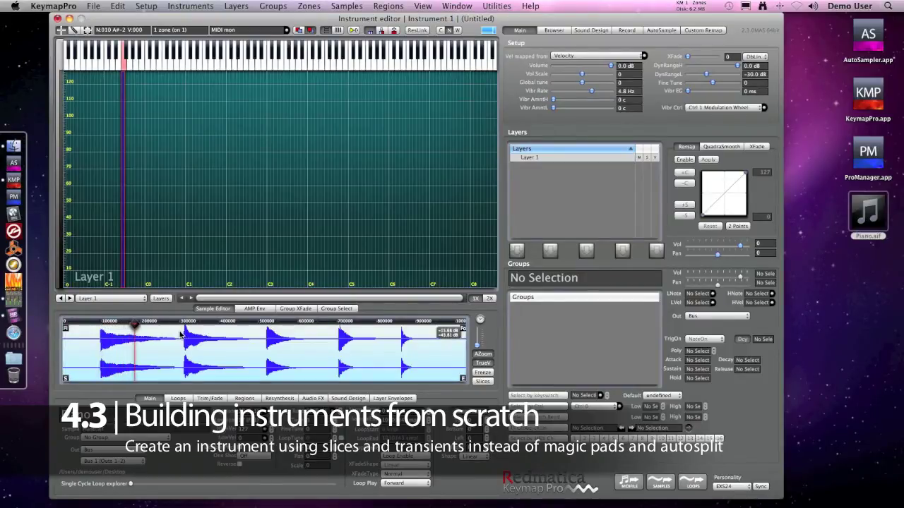
pyautogui.moveTo(175, 324); pyautogui.dragTo(393, 325)
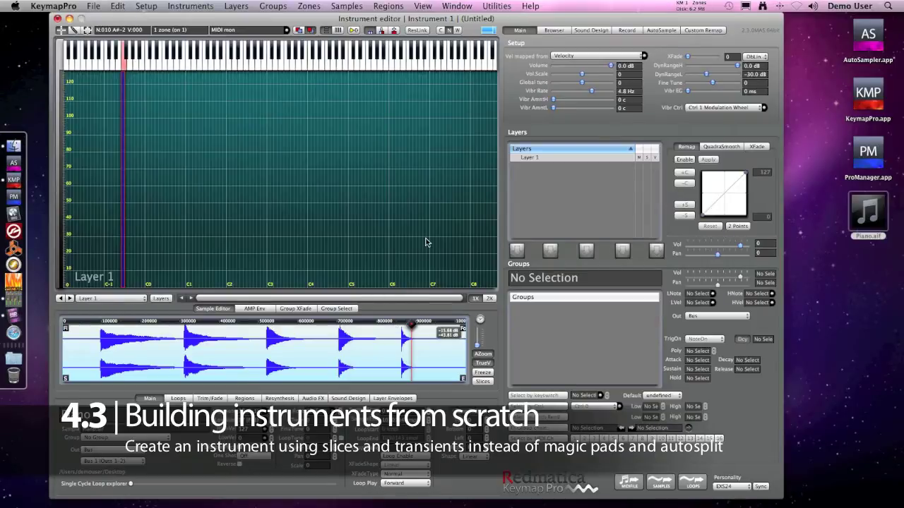
pyautogui.press('Delete')
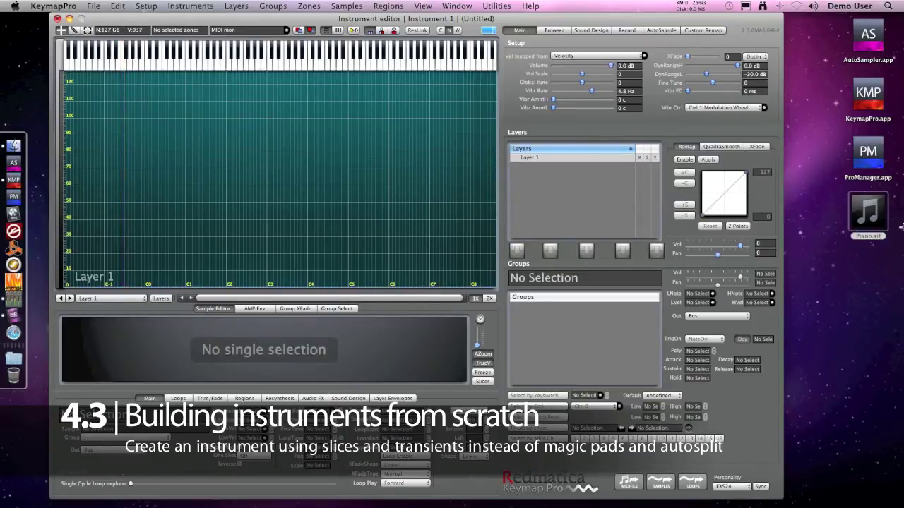
# Step: Build a mapped layer from Piano.aif on the third magic pad with the Classic AutoSplit algorithm, and display Layer 2
pyautogui.moveTo(874, 221); pyautogui.dragTo(583, 259)
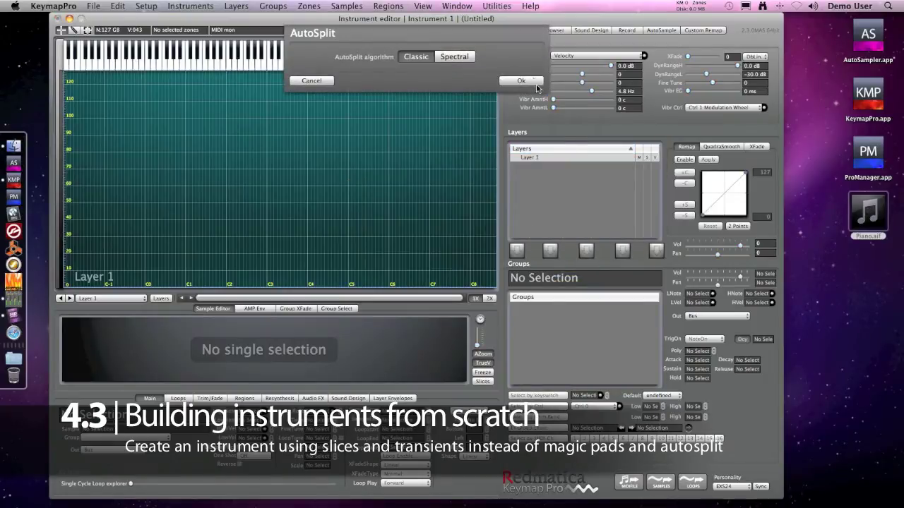
pyautogui.click(527, 81)
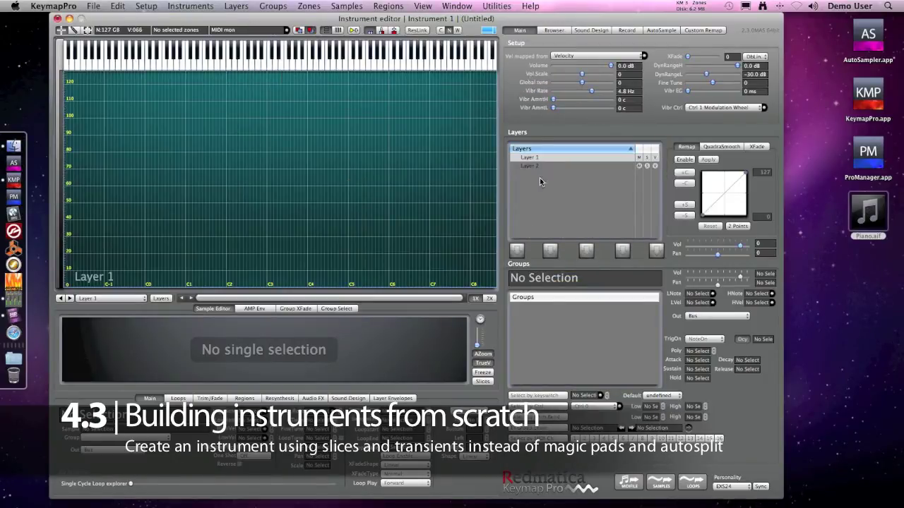
pyautogui.click(534, 167)
# Step: Inspect the first and second zones of the split piano layer and play back the second zone's waveform
pyautogui.click(118, 163)
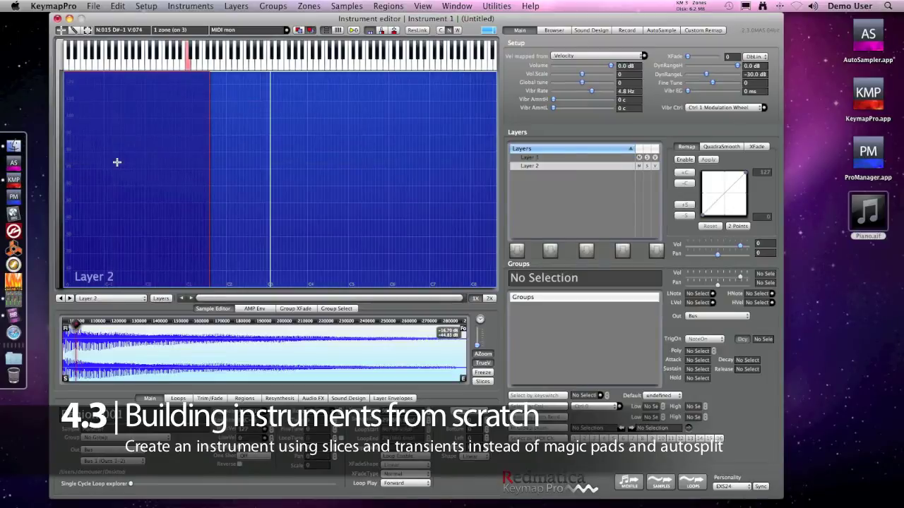
pyautogui.click(236, 202)
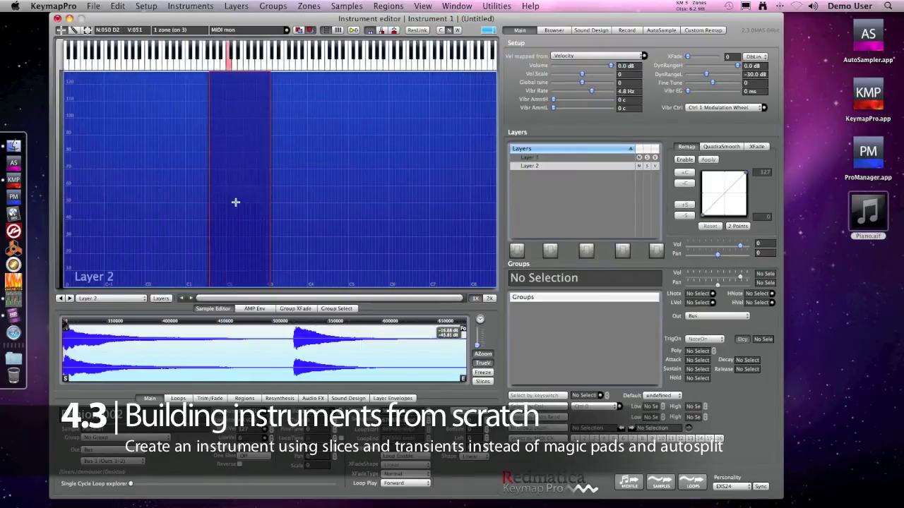
pyautogui.moveTo(96, 370); pyautogui.dragTo(144, 367)
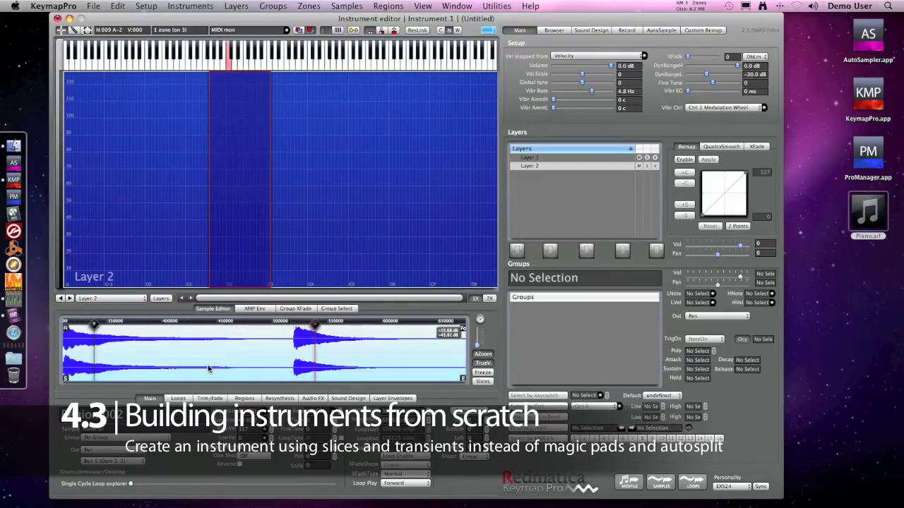
# Step: Examine the start and end of the notes in the second and third piano zones by zooming into their waveforms
pyautogui.click(294, 370)
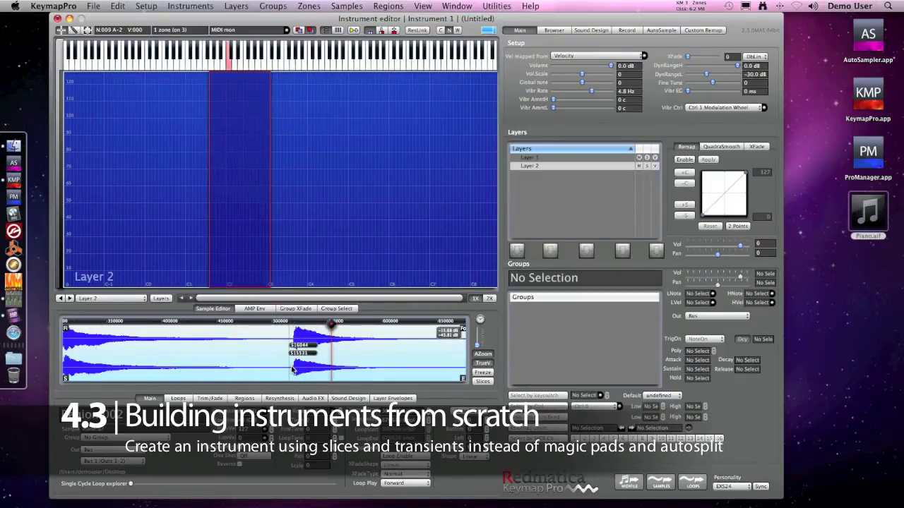
pyautogui.press('s')
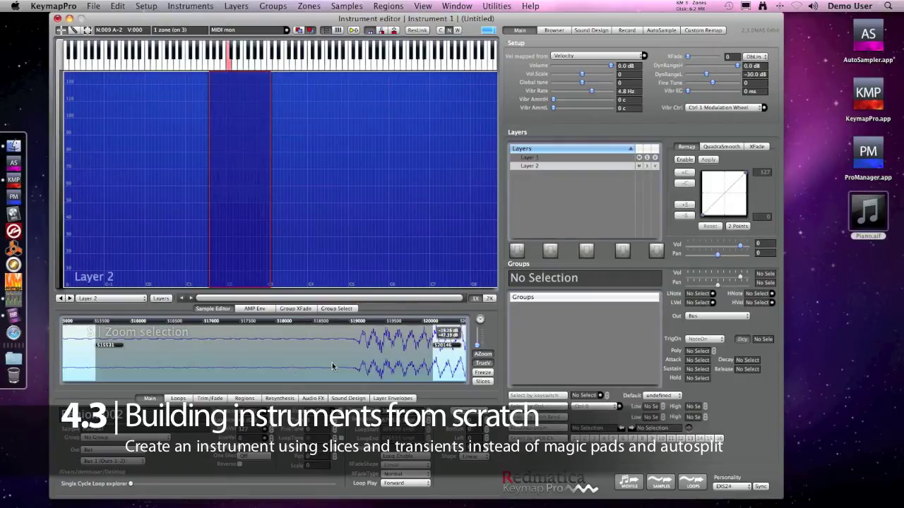
pyautogui.click(174, 362)
pyautogui.scroll(3, 205, 362)
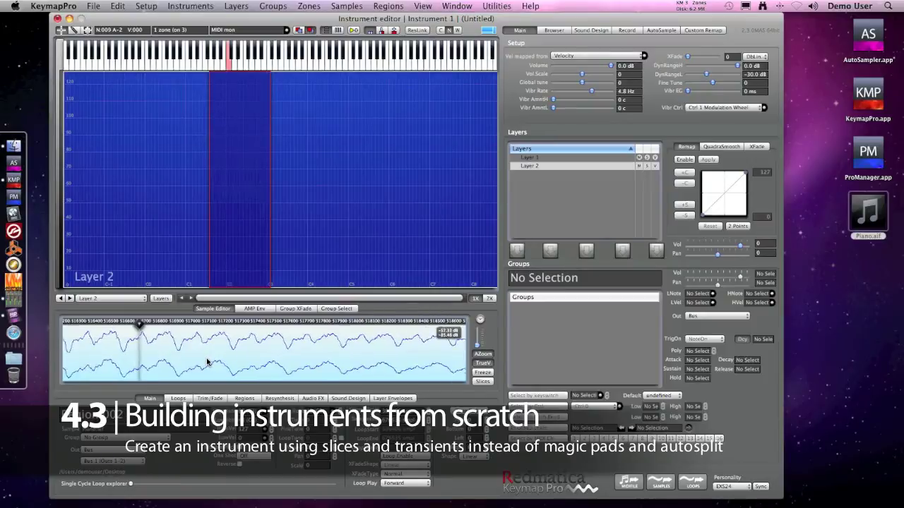
pyautogui.scroll(-3, 207, 362)
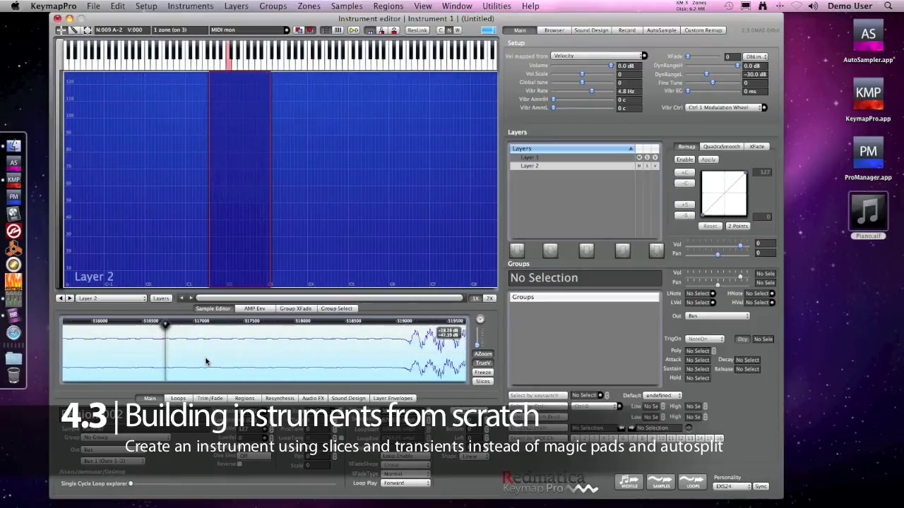
pyautogui.click(411, 186)
pyautogui.doubleClick(368, 363)
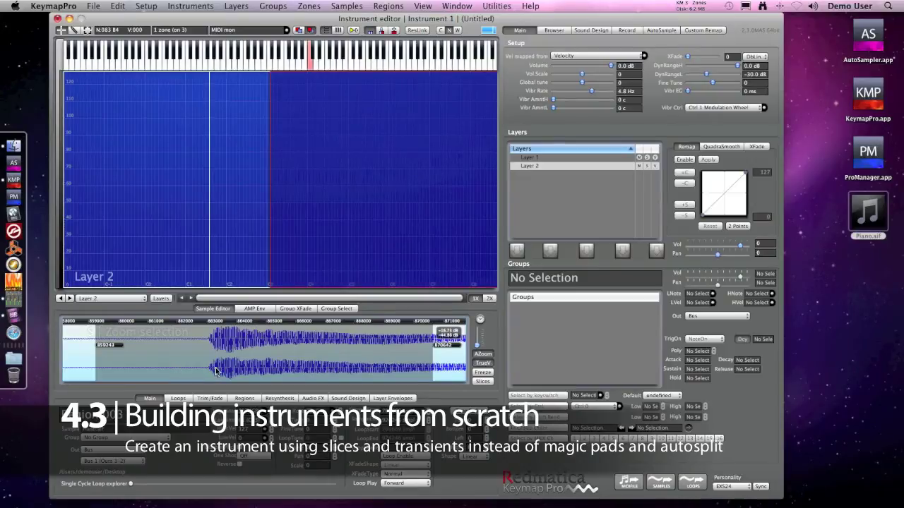
# Step: Delete all zones from Layer 2 and place Piano.aif as a single zone near the low end of the keyboard
pyautogui.press('super+a')
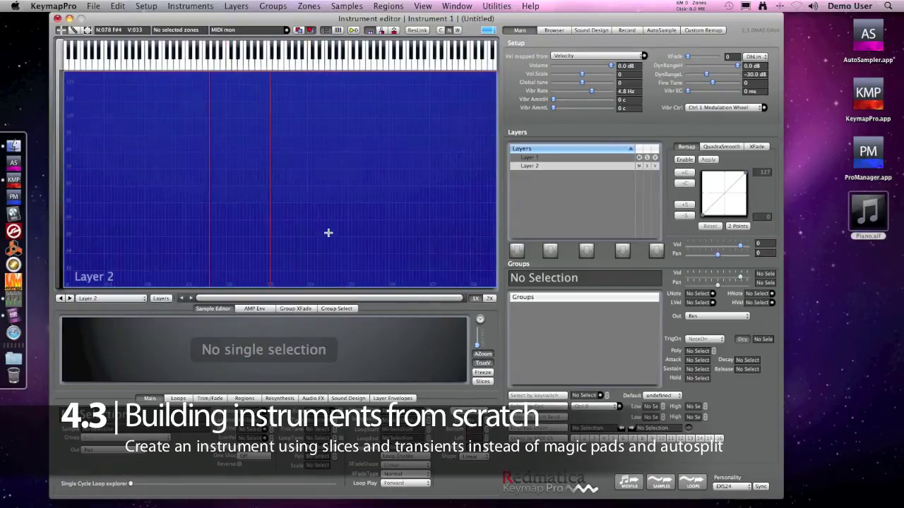
pyautogui.press('Delete')
pyautogui.moveTo(853, 205); pyautogui.dragTo(79, 144)
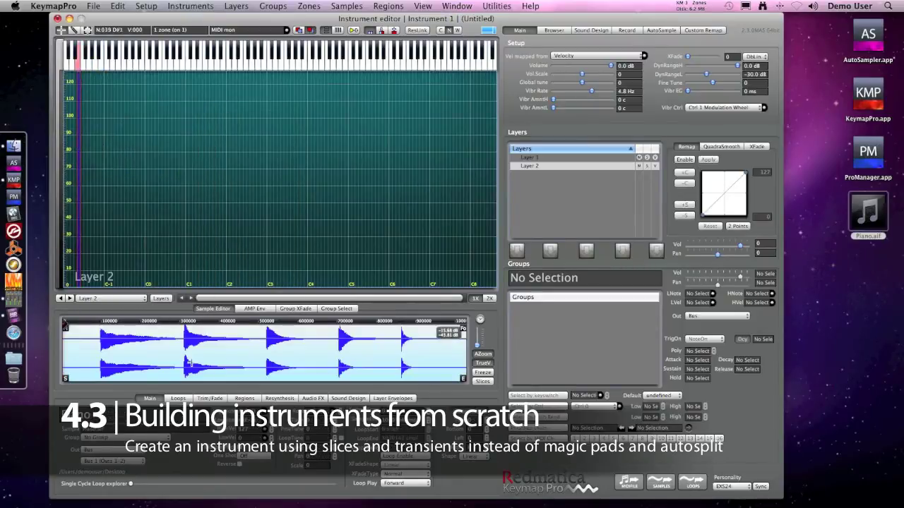
# Step: Slice the Piano.aif selection at transients with a -24.0 dB threshold and 100 ms gate time, and display the slices
pyautogui.rightClick(161, 345)
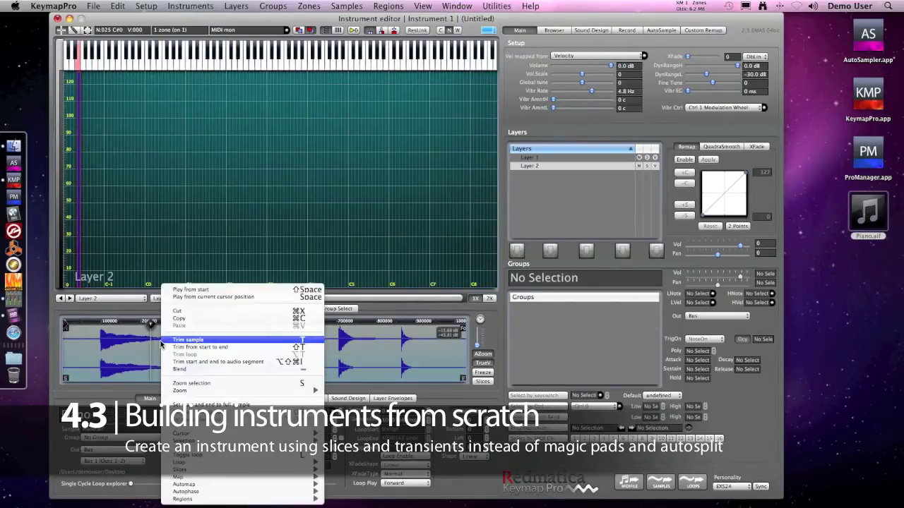
pyautogui.moveTo(198, 470)
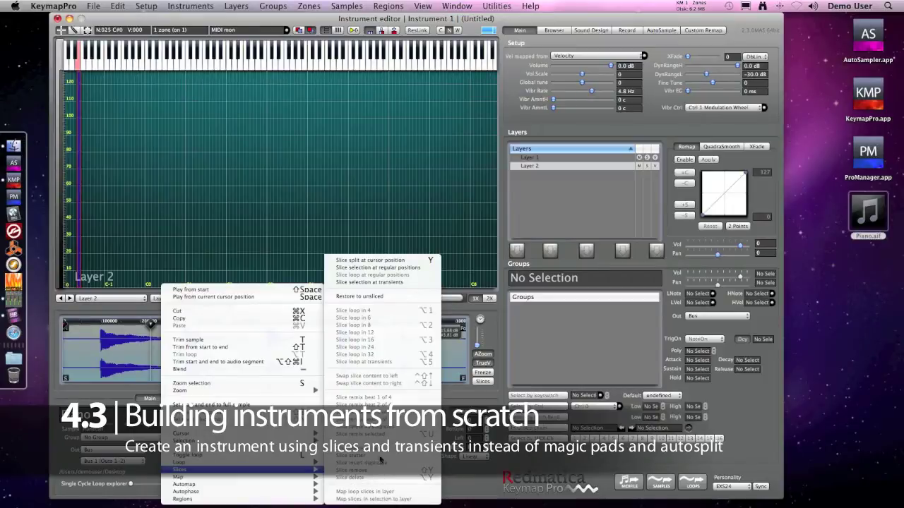
pyautogui.click(386, 282)
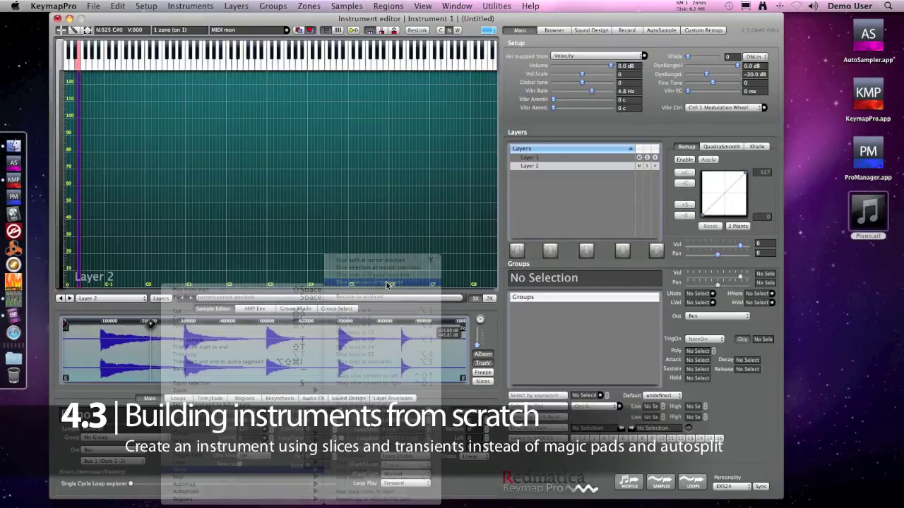
pyautogui.moveTo(544, 32); pyautogui.dragTo(519, 34)
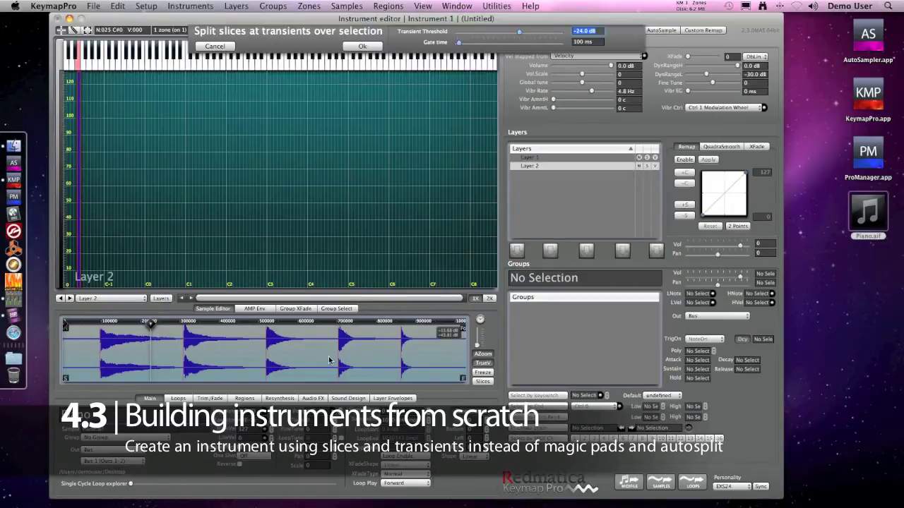
pyautogui.click(361, 47)
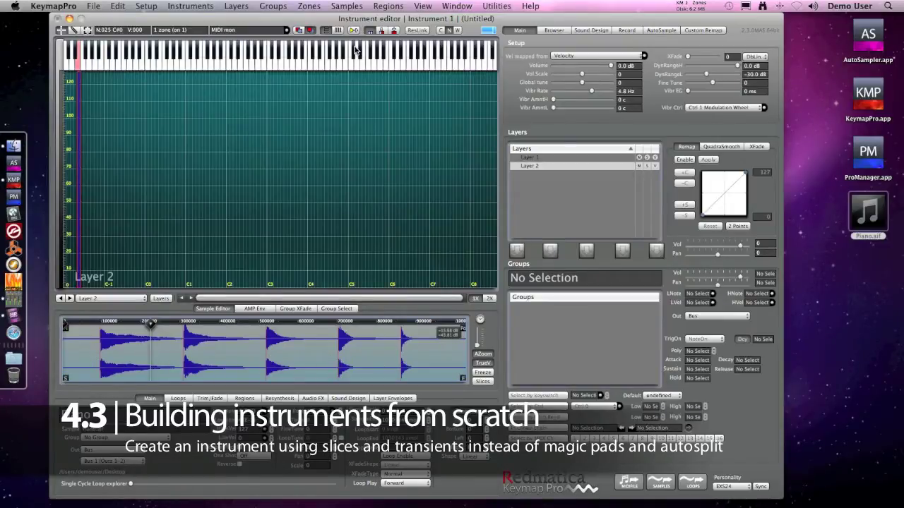
pyautogui.click(485, 382)
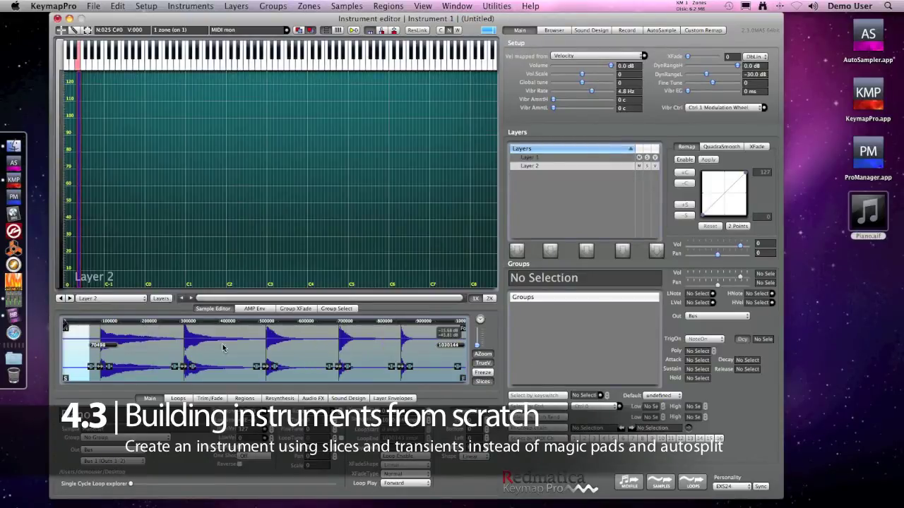
# Step: Map the slices in the selection to new zones on Layer 2 and delete the original unsliced piano zone
pyautogui.rightClick(189, 343)
pyautogui.moveTo(239, 471)
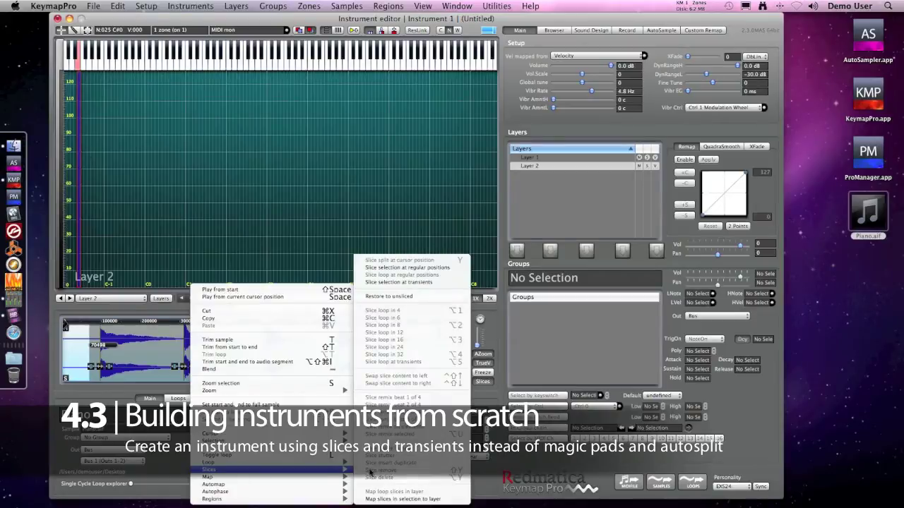
pyautogui.click(428, 500)
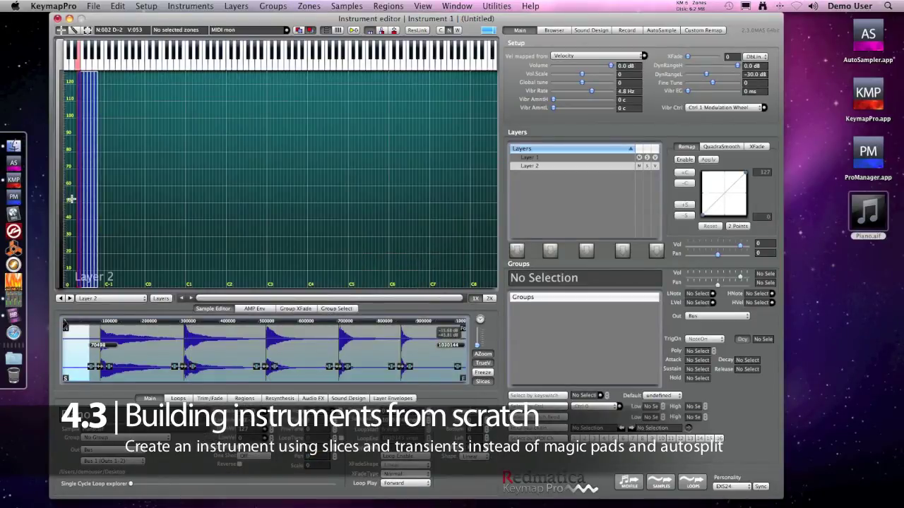
pyautogui.click(79, 199)
pyautogui.click(79, 198)
# Step: Automap the five piano slice zones to their root notes so they span the whole keyboard
pyautogui.moveTo(79, 199); pyautogui.dragTo(99, 199)
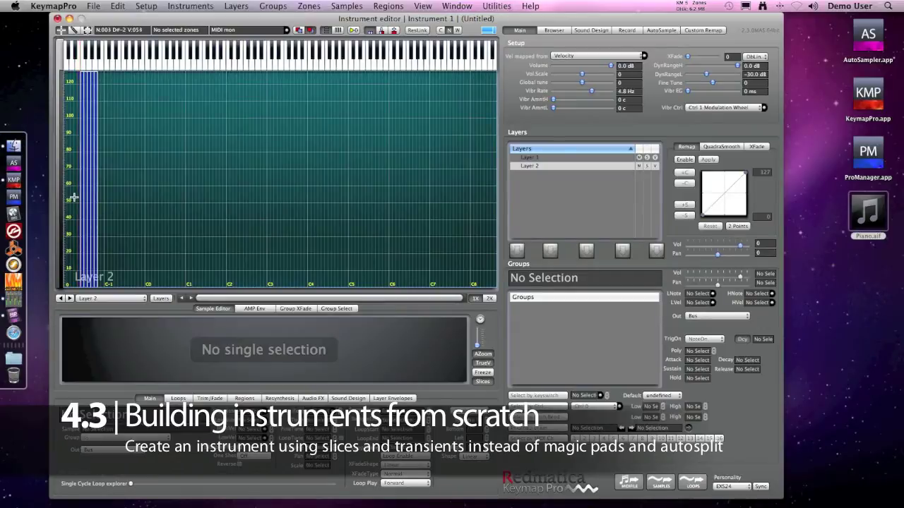
pyautogui.rightClick(94, 199)
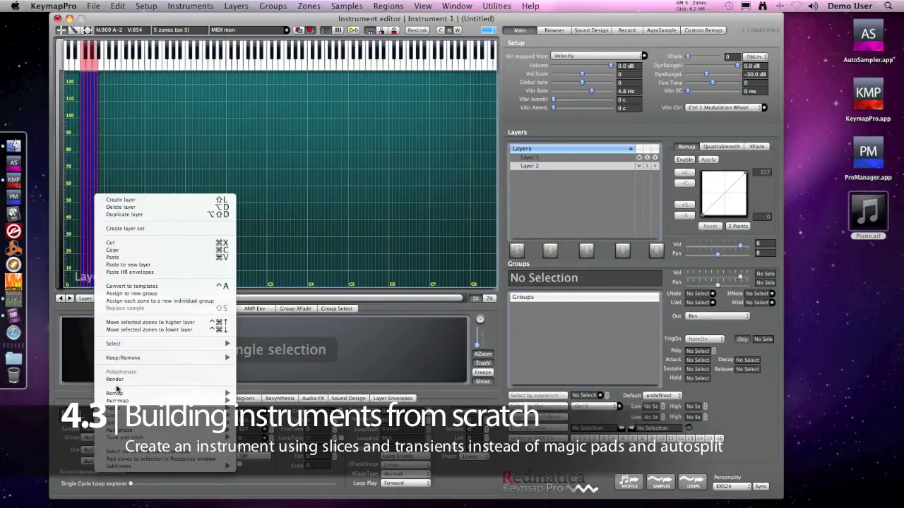
pyautogui.moveTo(117, 400)
pyautogui.click(294, 415)
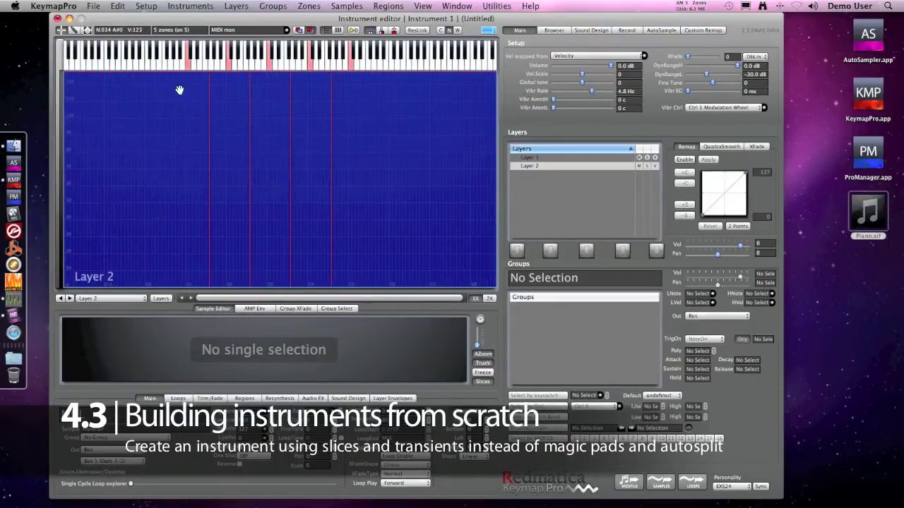
# Step: Step through the automapped slice zones and audition them along the keyboard
pyautogui.click(187, 107)
pyautogui.press('Right')
pyautogui.press('Right')
pyautogui.press('Right')
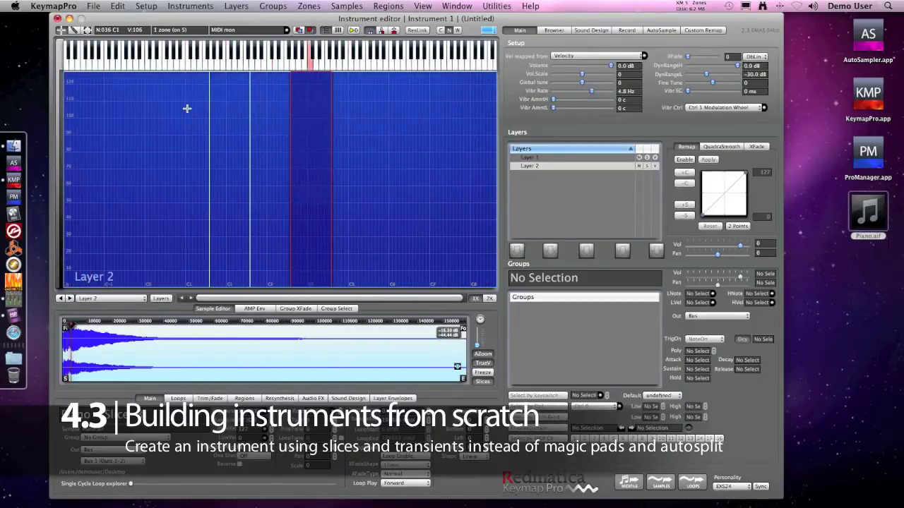
pyautogui.press('Right')
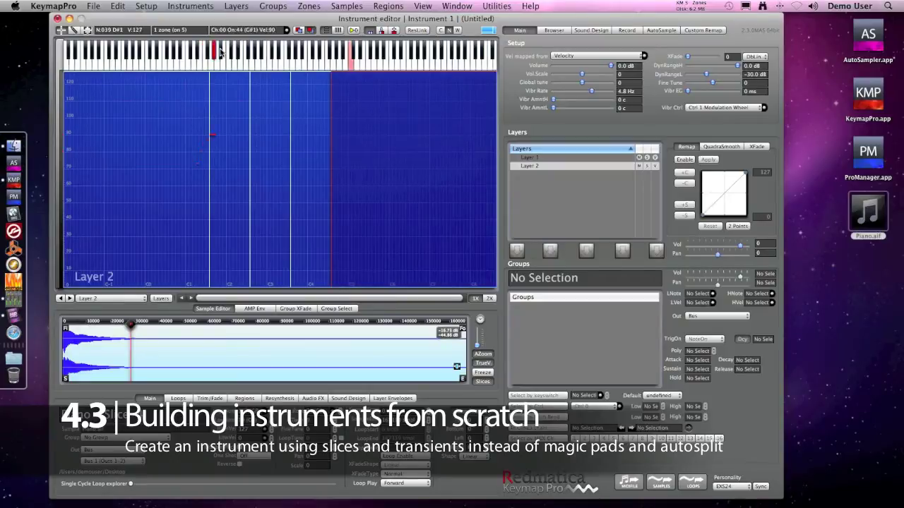
pyautogui.moveTo(220, 52); pyautogui.dragTo(317, 56)
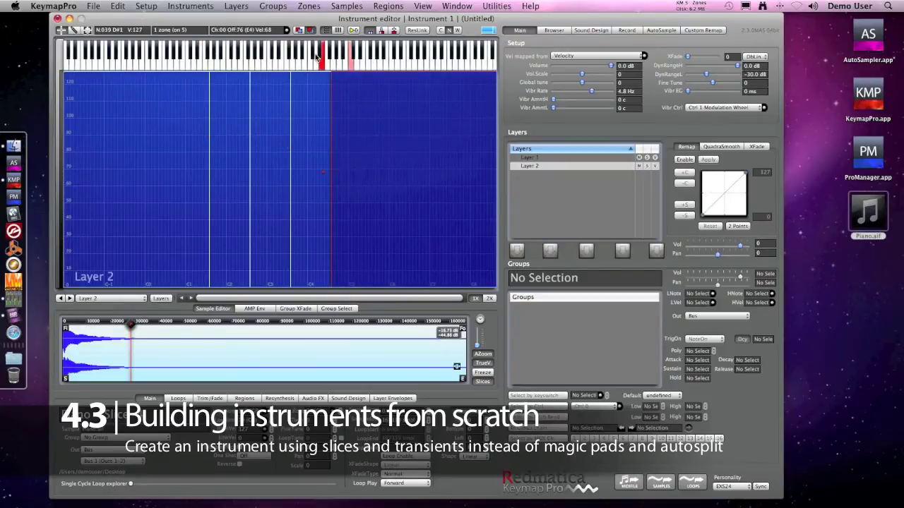
# Step: Apply Quick Set Loops to all five zones with loop start 47%, loop end 100% and Penrose Machine crossfade mode
pyautogui.press('super+a')
pyautogui.rightClick(303, 92)
pyautogui.moveTo(335, 313)
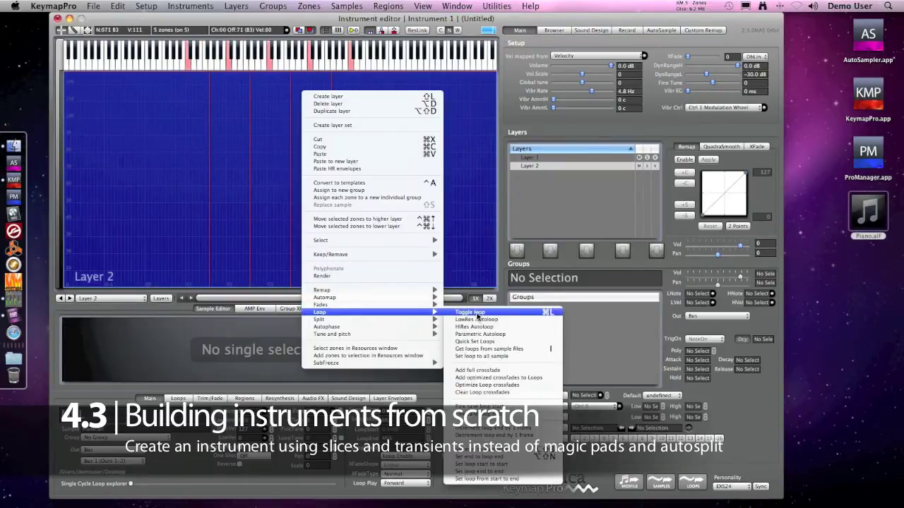
pyautogui.click(474, 341)
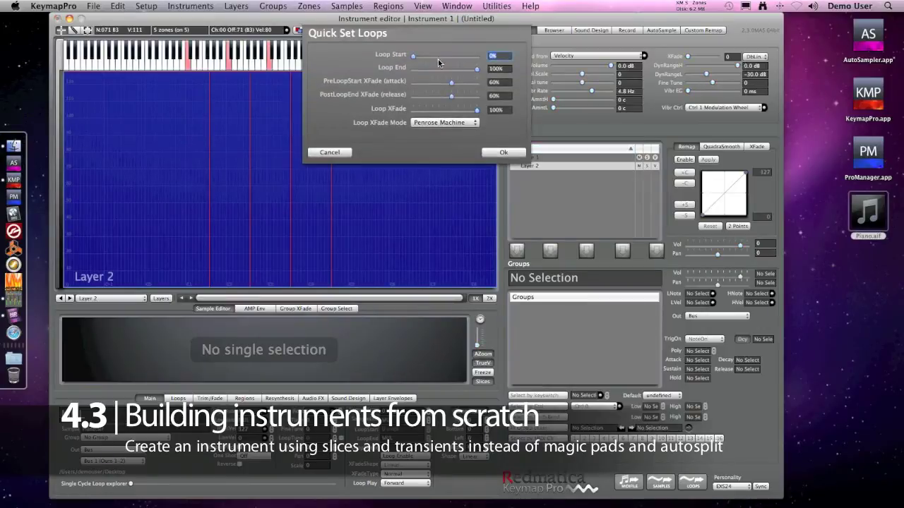
pyautogui.moveTo(412, 57); pyautogui.dragTo(442, 58)
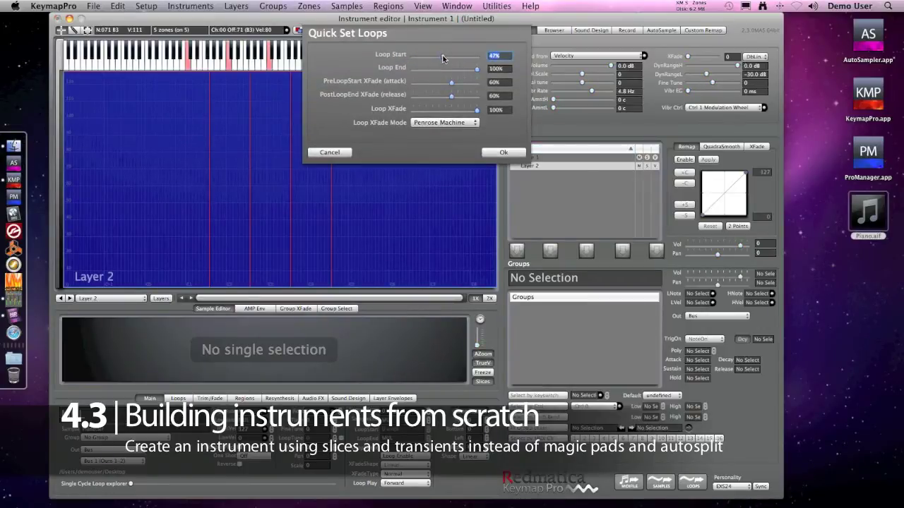
pyautogui.click(503, 153)
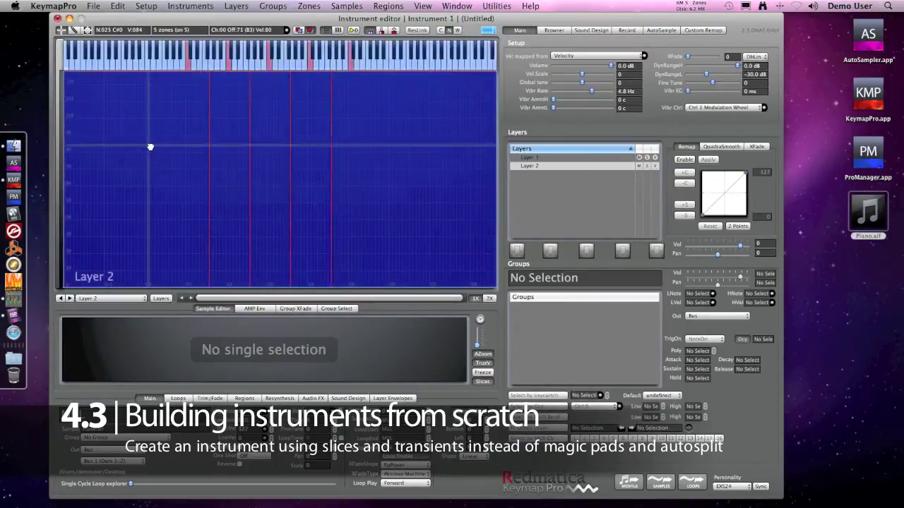
# Step: Inspect the loops and crossfades of the piano slice zones one after another, starting with the lowest
pyautogui.click(151, 147)
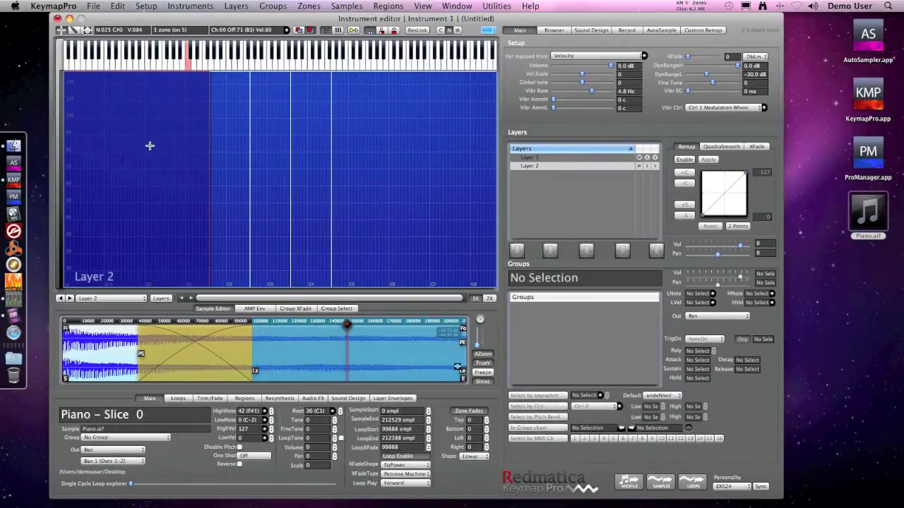
pyautogui.press('Right')
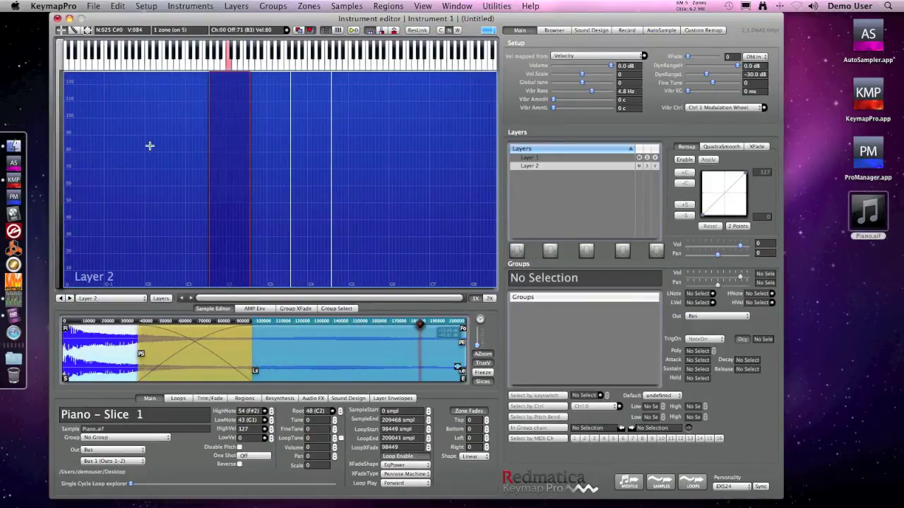
pyautogui.press('Right')
pyautogui.press('Right')
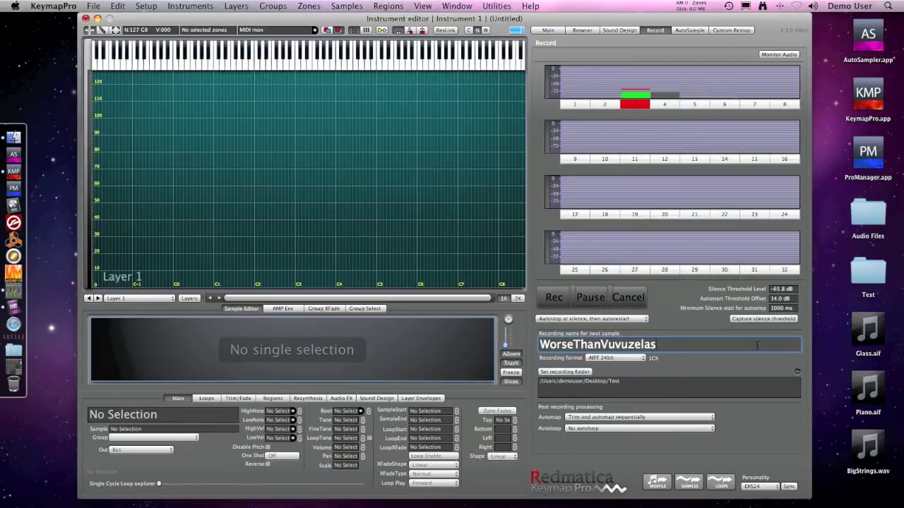
# Step: Capture the silence threshold and record the WorseThanVuvuzelas samples as sequentially mapped zones, auditioning them on the keyboard
pyautogui.click(768, 319)
pyautogui.click(554, 297)
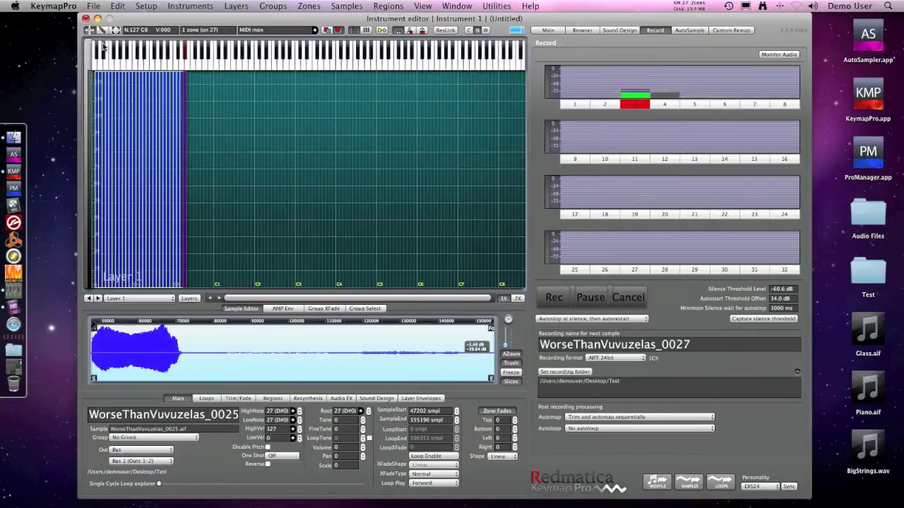
pyautogui.moveTo(104, 47); pyautogui.dragTo(185, 45)
# Step: Remap all recorded WorseThanVuvuzelas zones to ranged notes, starting at note 32 (G#0) with a range of 5 per sample
pyautogui.press('super+a')
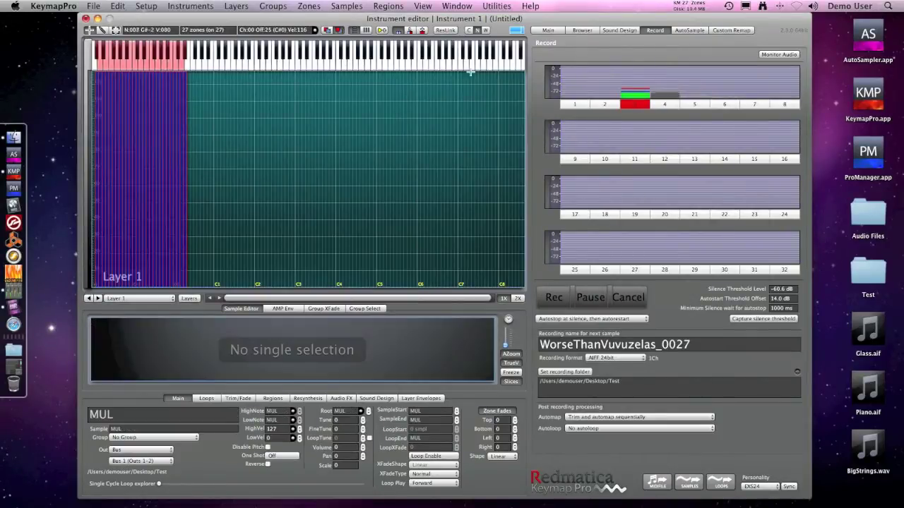
pyautogui.rightClick(127, 115)
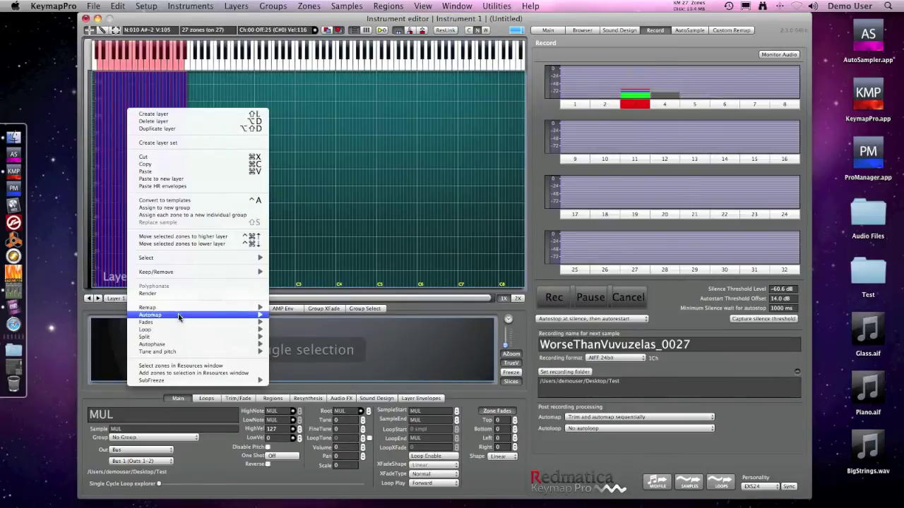
pyautogui.moveTo(180, 310)
pyautogui.click(333, 268)
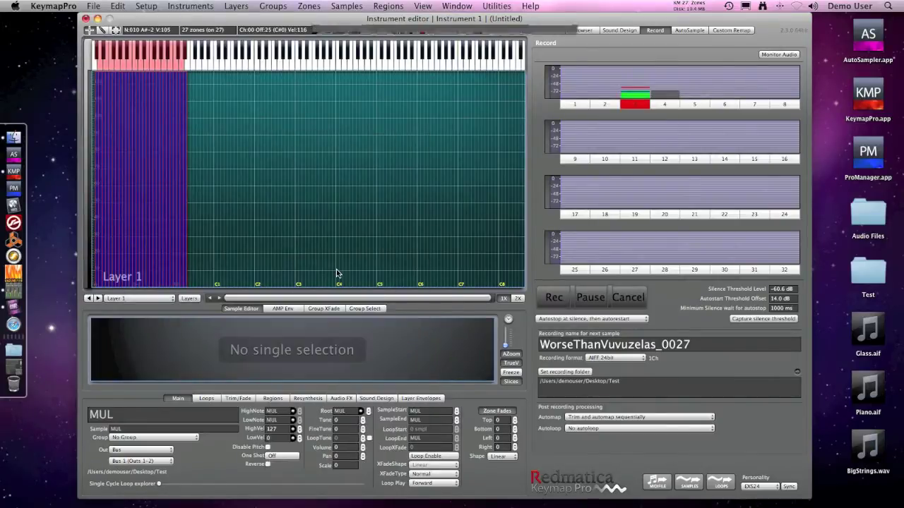
pyautogui.press('Tab')
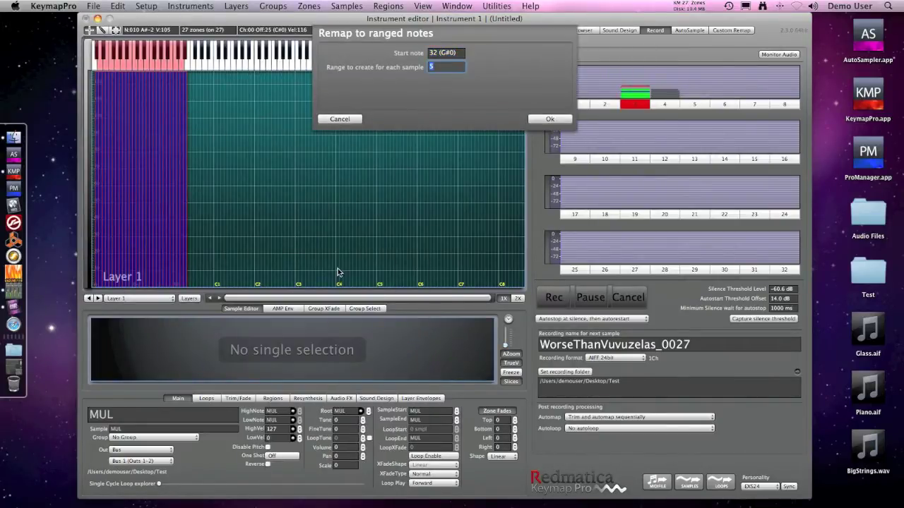
pyautogui.click(549, 120)
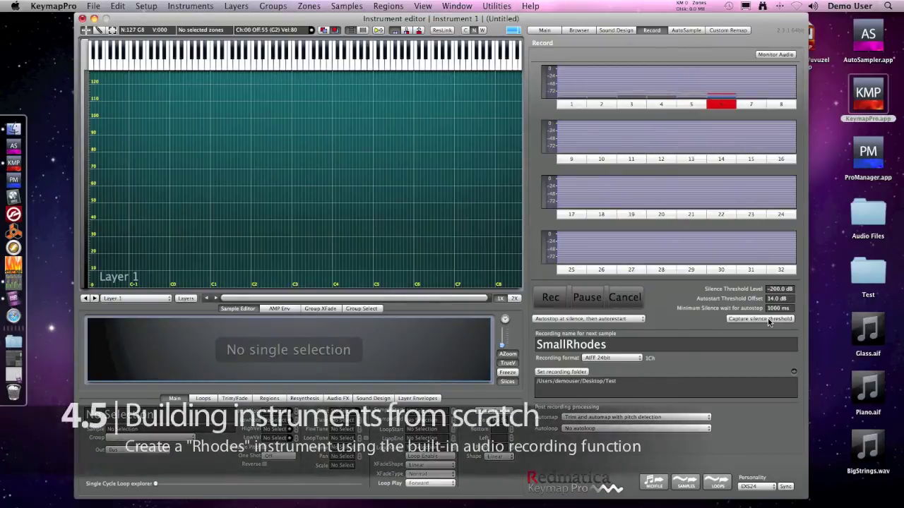
# Step: Capture the silence threshold and record the SmallRhodes samples with autostop then autorestart, trimming and automapping them with pitch detection
pyautogui.click(769, 322)
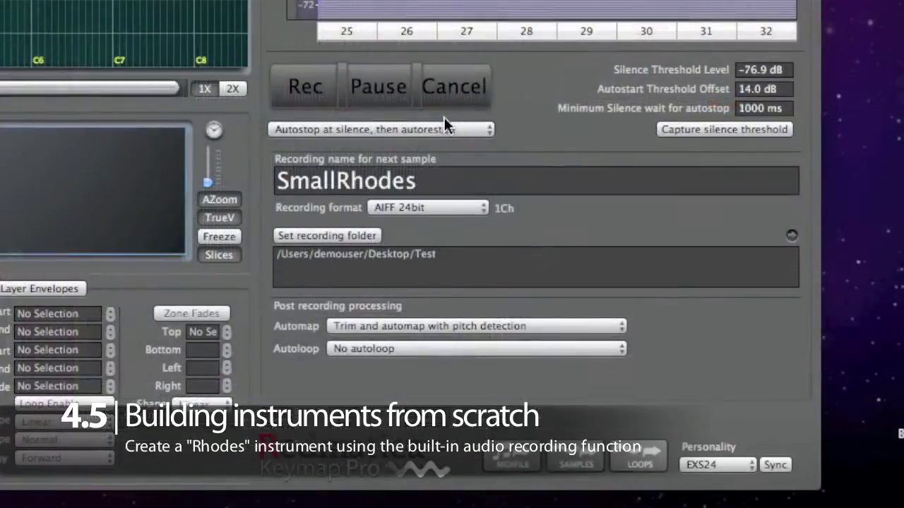
pyautogui.click(622, 319)
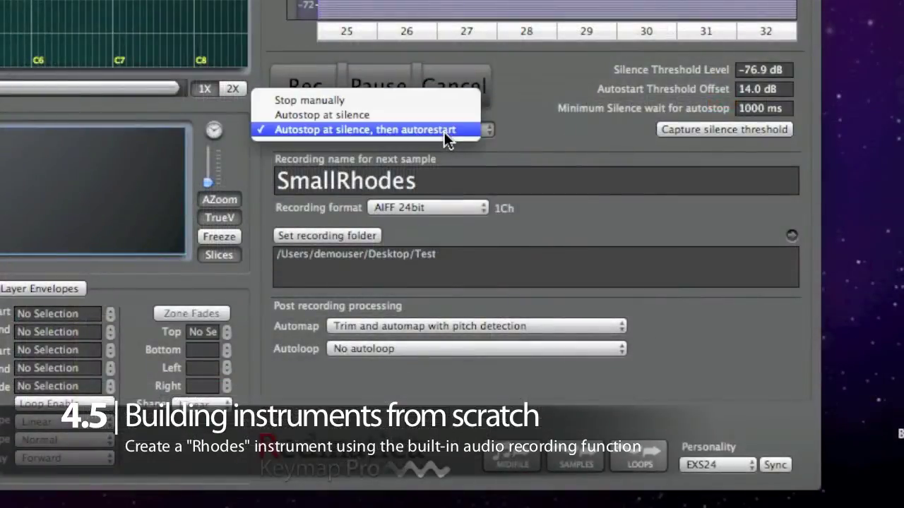
pyautogui.click(447, 131)
pyautogui.click(439, 326)
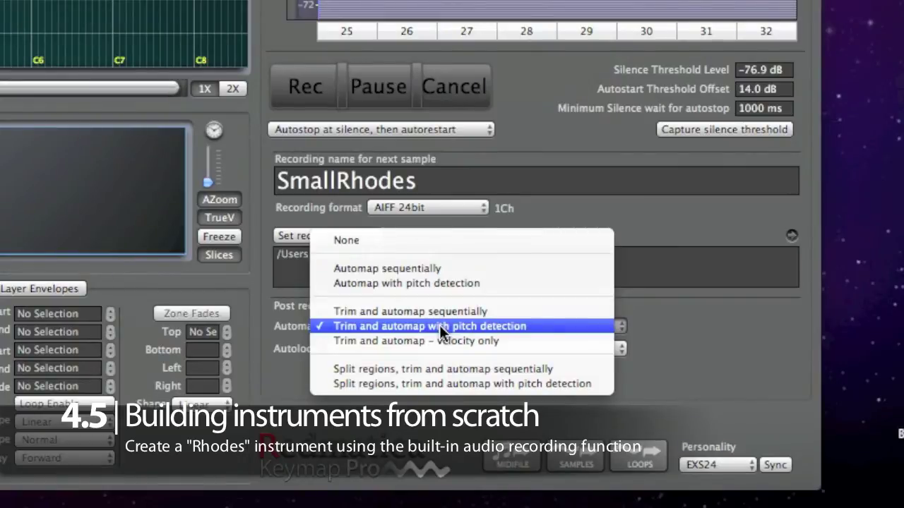
pyautogui.click(440, 327)
pyautogui.click(305, 86)
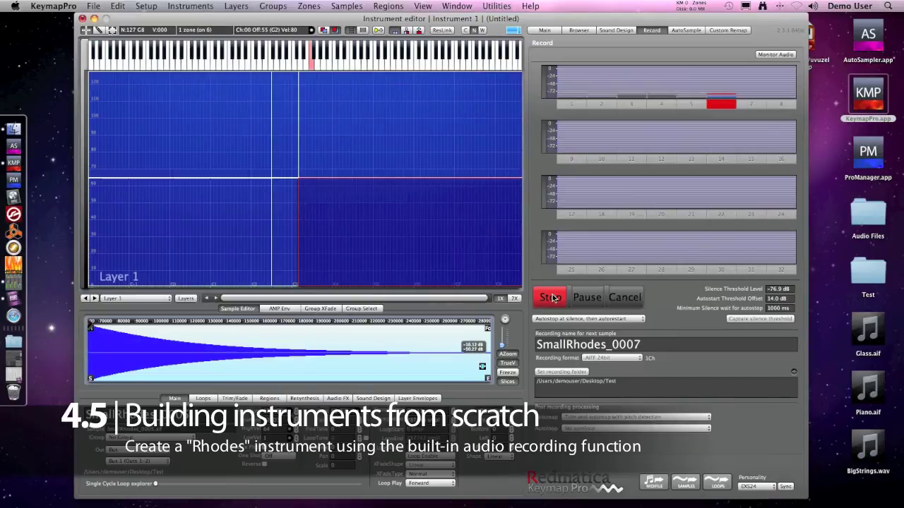
pyautogui.click(626, 300)
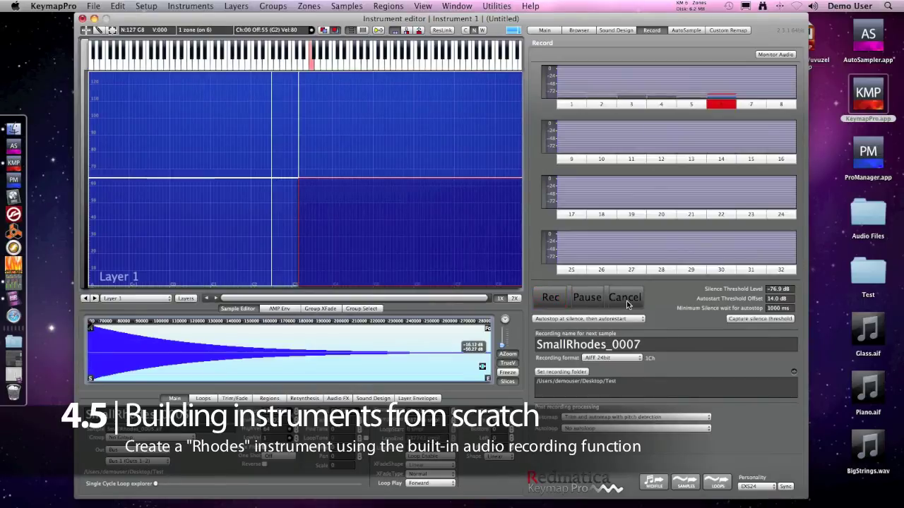
# Step: Save the project on the Desktop as SmallRhodes.kmp
pyautogui.click(94, 5)
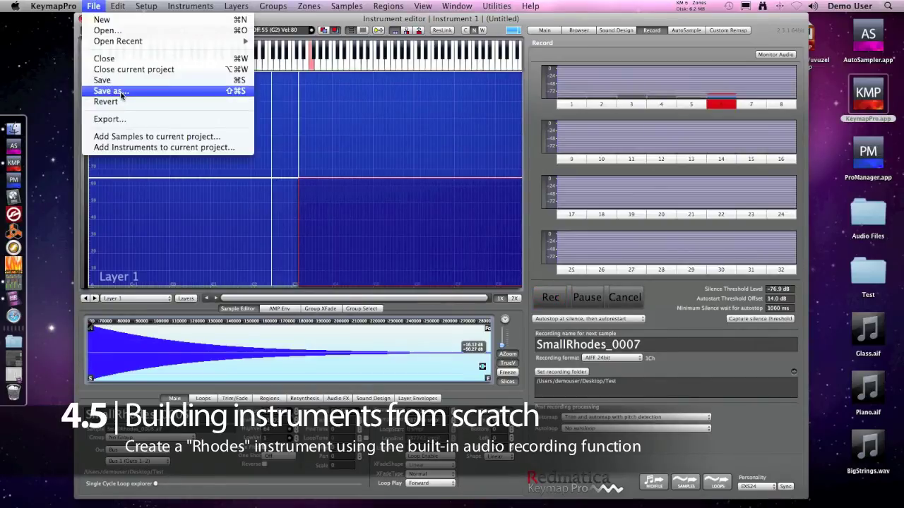
pyautogui.click(121, 94)
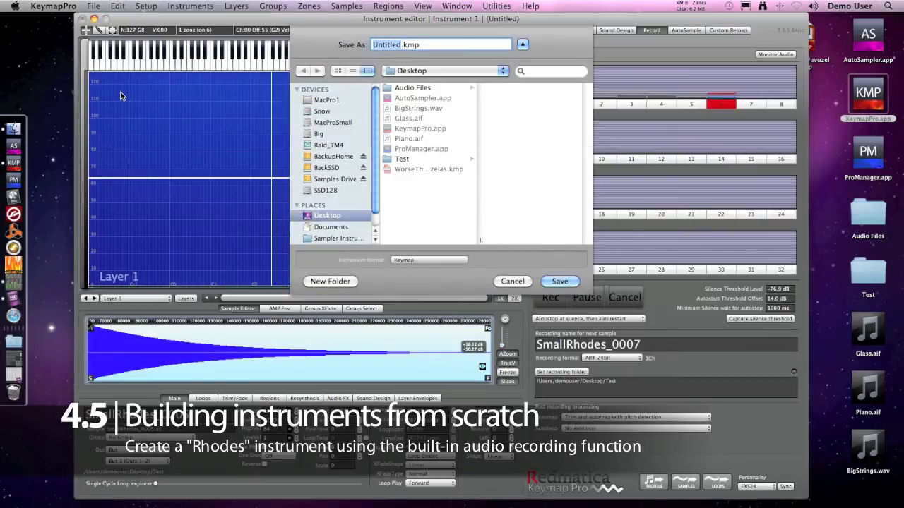
pyautogui.write('SmallRhodes')
pyautogui.press('Return')
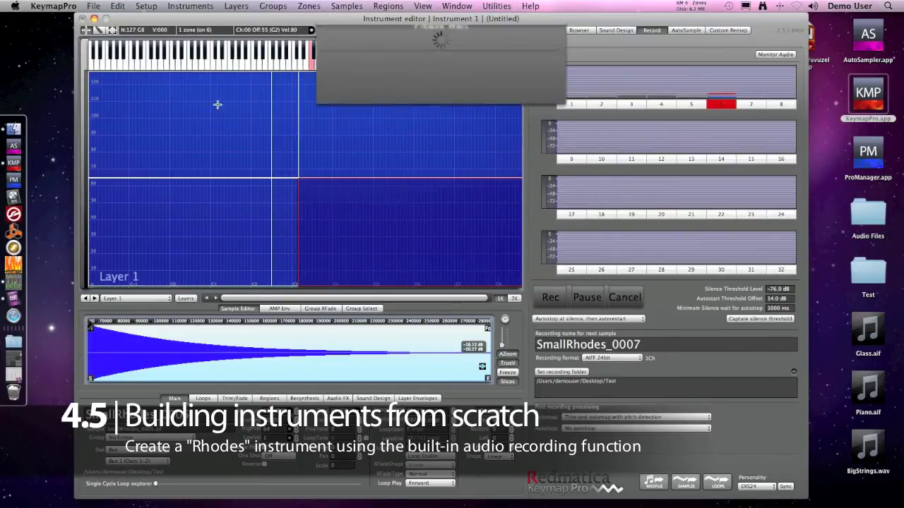
# Step: Apply Quick Set Loops to all six Rhodes zones with loop start 34%, loop end 100% and Penrose Machine crossfade mode, clearing the selection
pyautogui.press('super+a')
pyautogui.rightClick(190, 110)
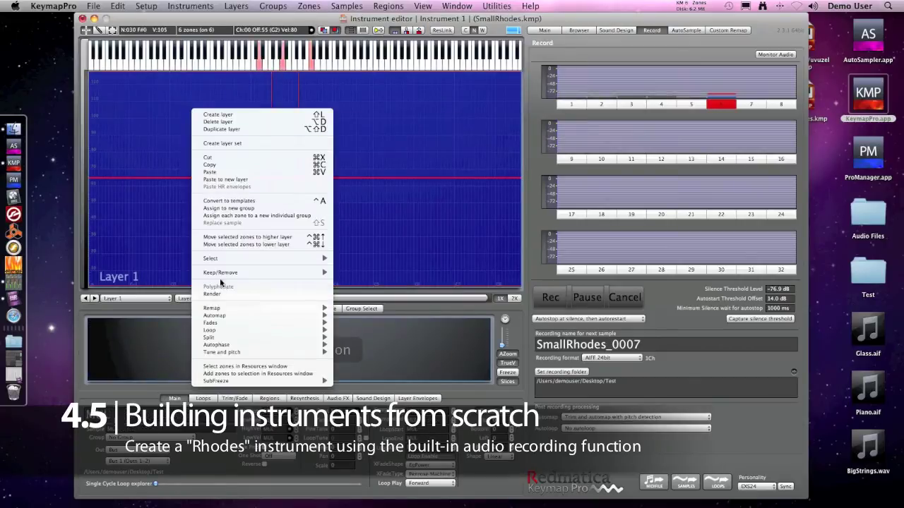
pyautogui.moveTo(321, 335)
pyautogui.click(366, 360)
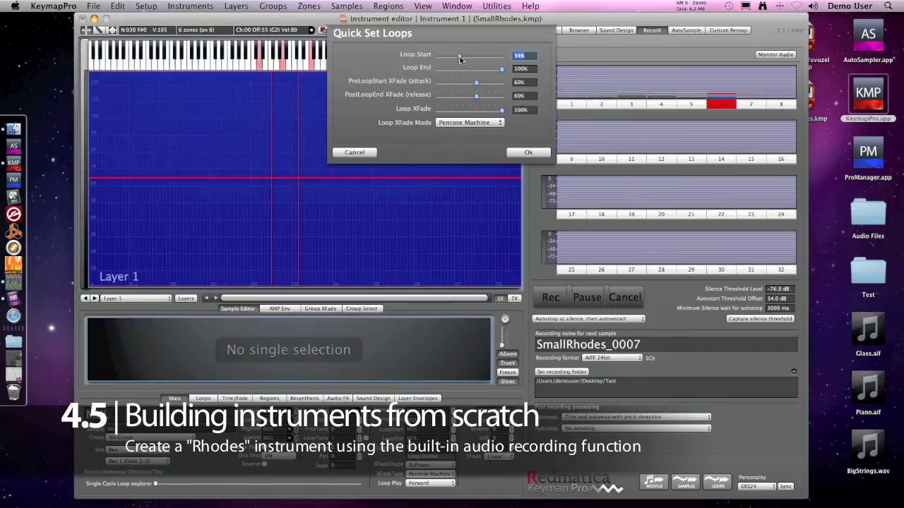
pyautogui.click(536, 155)
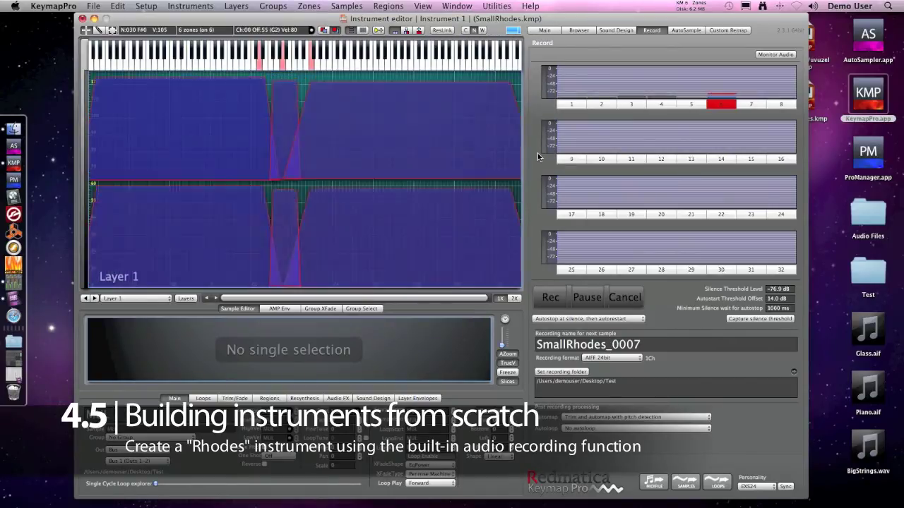
pyautogui.press('Escape')
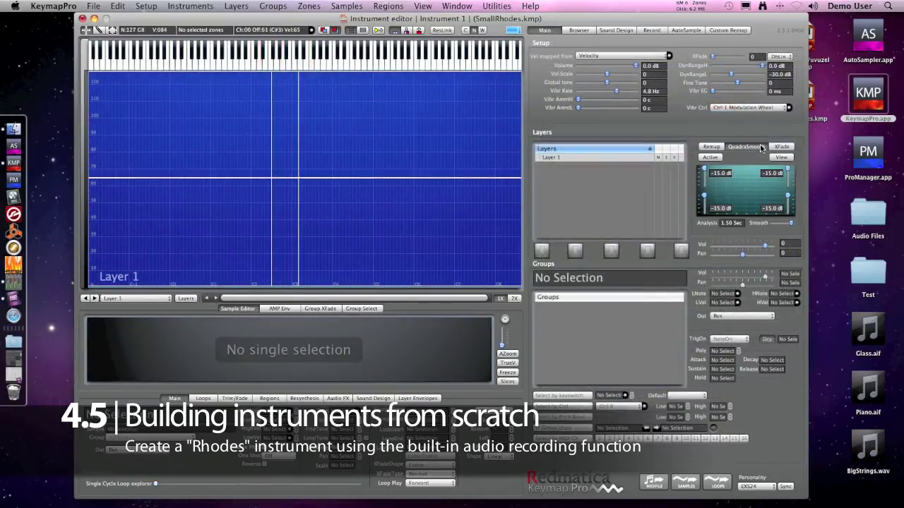
# Step: Enable the remap curve for Layer 1, bend it upward with a raised middle point, and increase the instrument's XFade
pyautogui.click(713, 146)
pyautogui.click(711, 161)
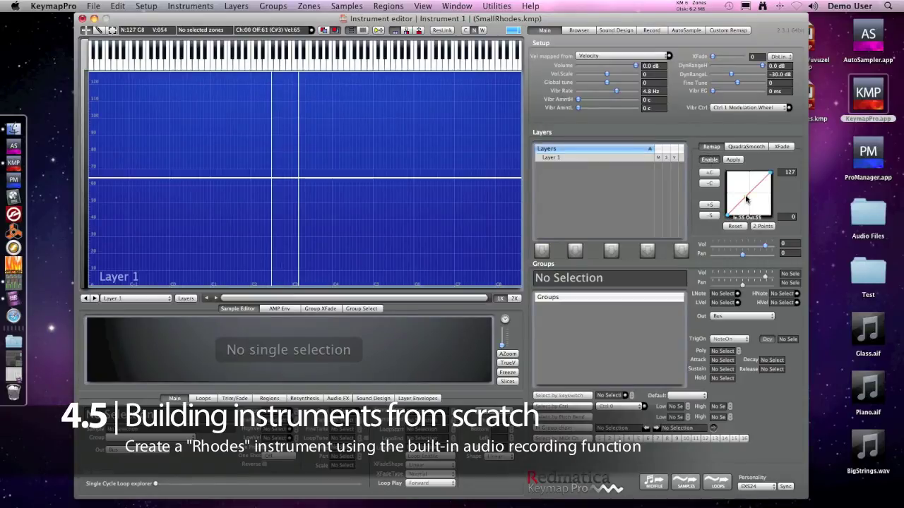
pyautogui.moveTo(746, 200); pyautogui.dragTo(746, 182)
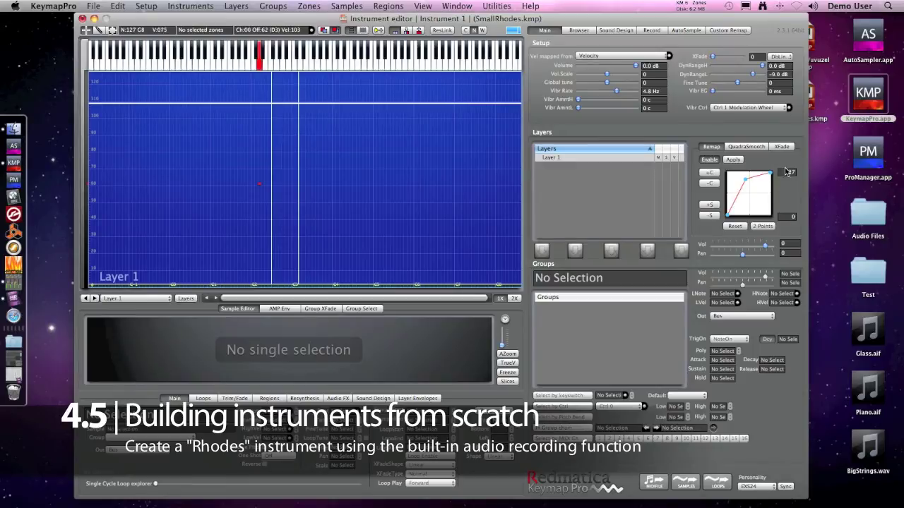
pyautogui.moveTo(748, 182); pyautogui.dragTo(738, 183)
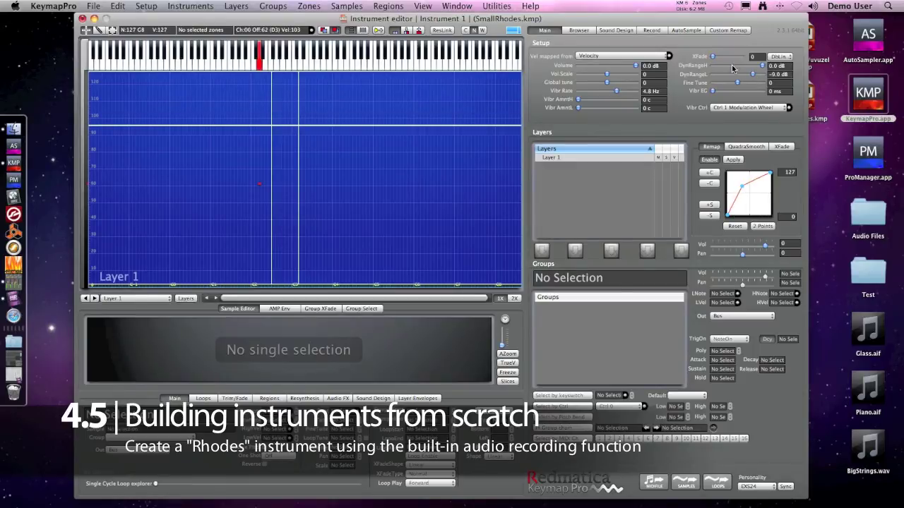
pyautogui.moveTo(713, 60); pyautogui.dragTo(729, 59)
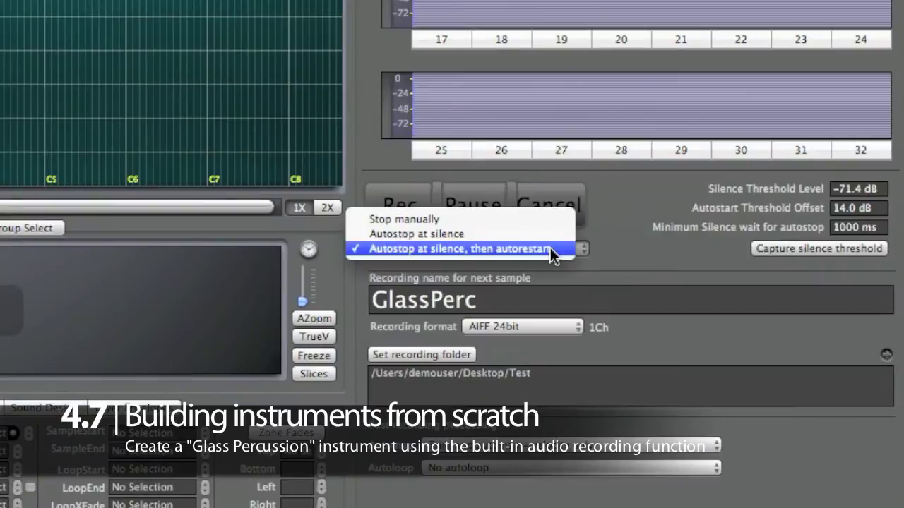
# Step: Capture the silence threshold and record the GlassPerc samples with autostop then autorestart and velocity-only trim and automap
pyautogui.click(555, 256)
pyautogui.click(794, 249)
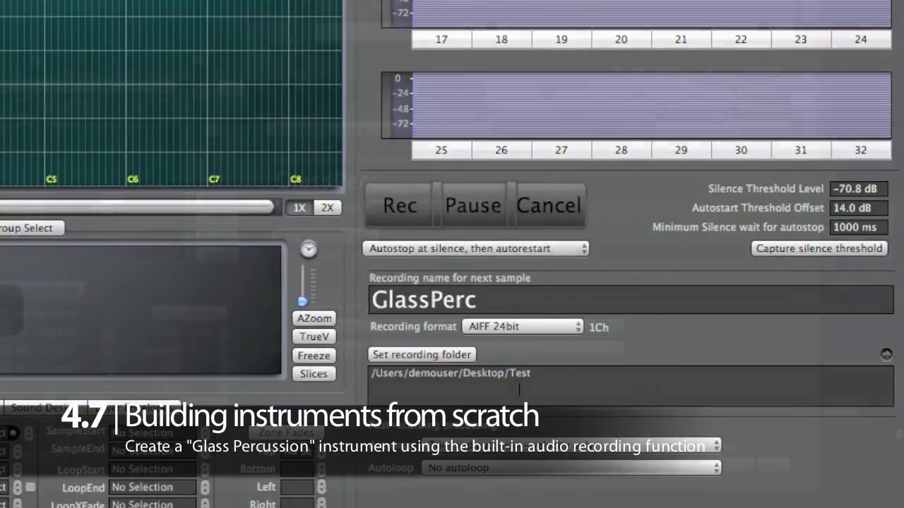
pyautogui.click(541, 444)
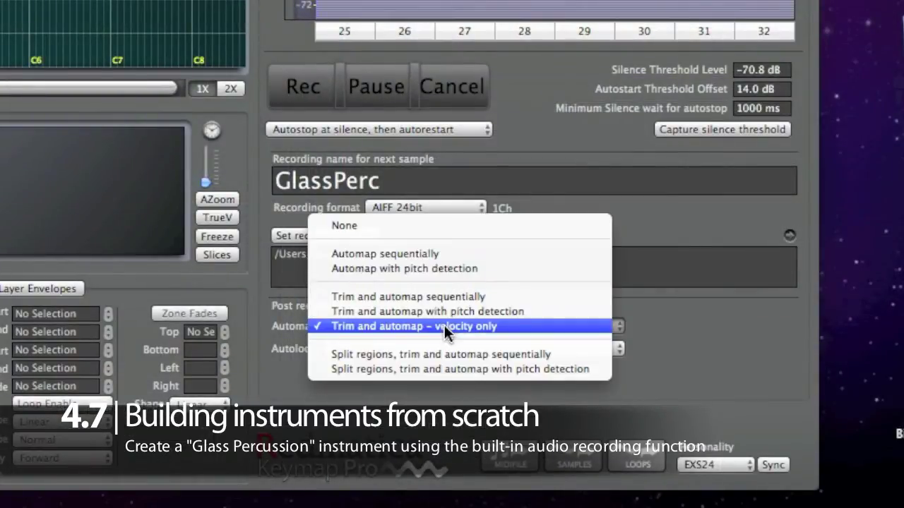
pyautogui.click(444, 324)
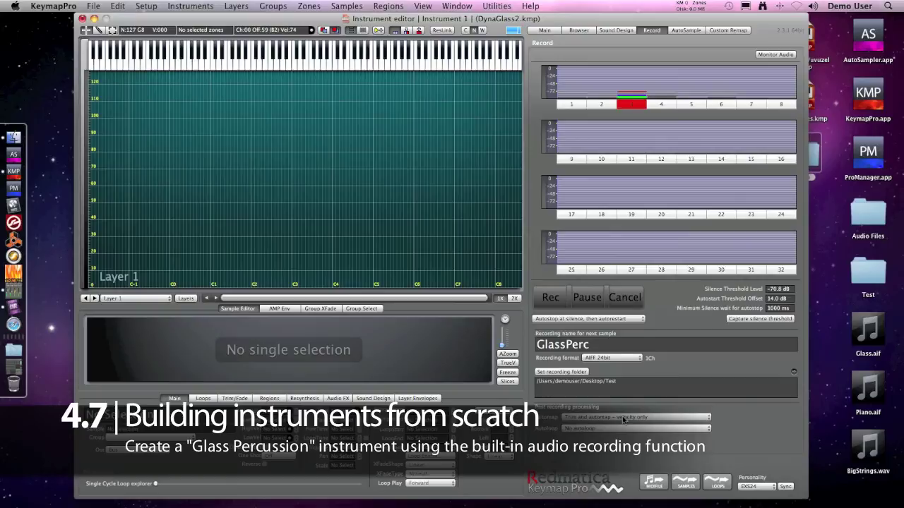
pyautogui.click(550, 299)
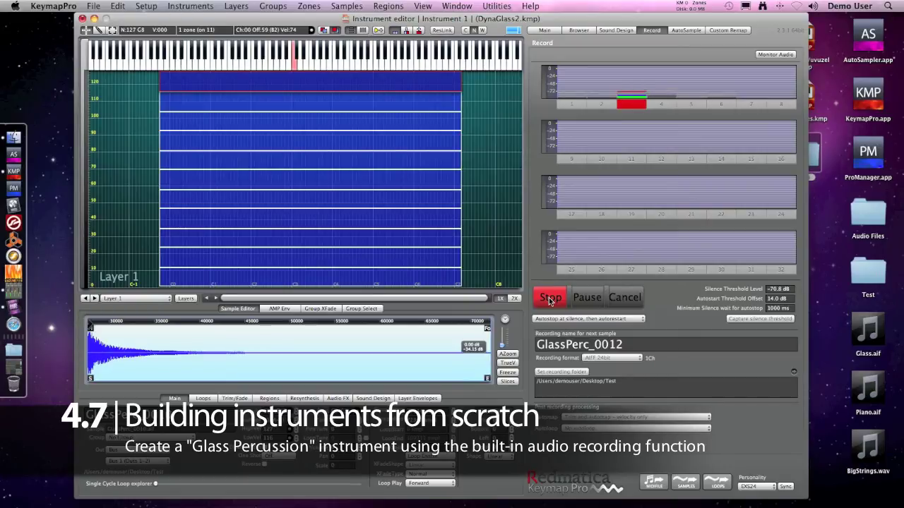
pyautogui.click(549, 298)
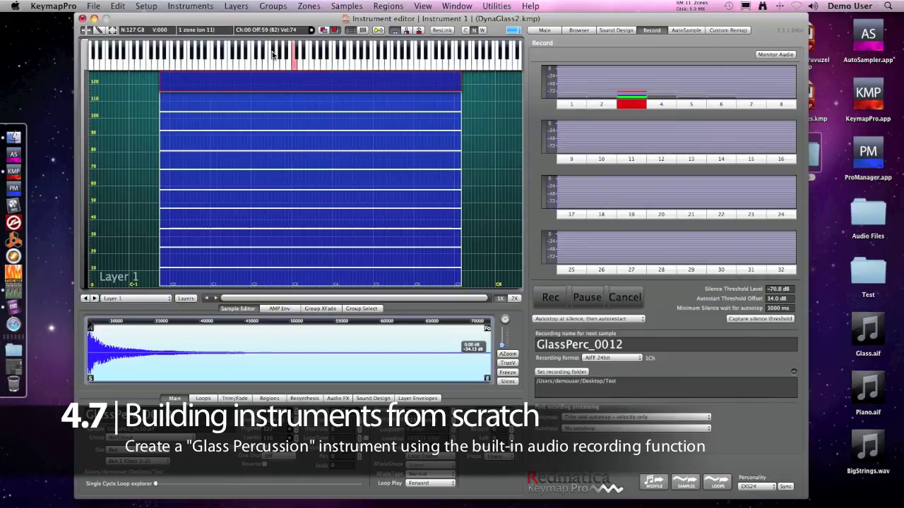
# Step: Lengthen the release of the glass percussion's amplitude envelope to 0.795 s
pyautogui.click(281, 311)
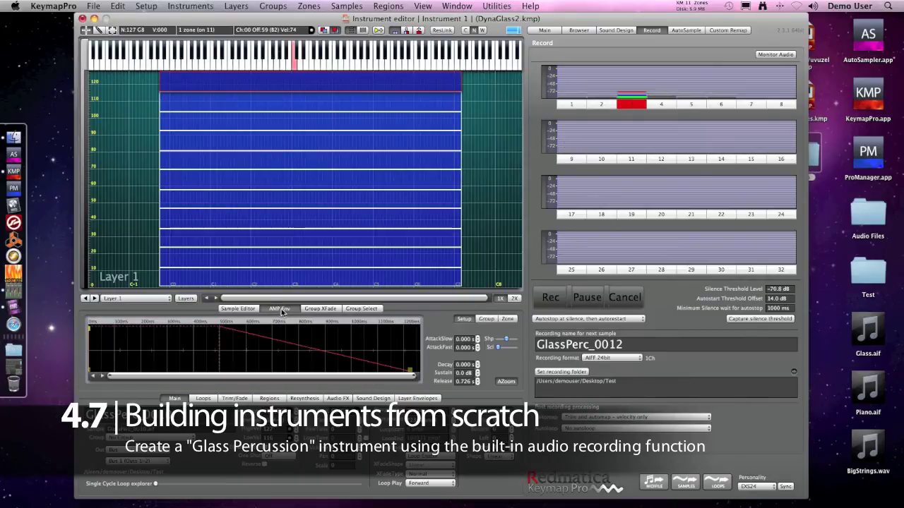
pyautogui.moveTo(415, 372); pyautogui.dragTo(427, 373)
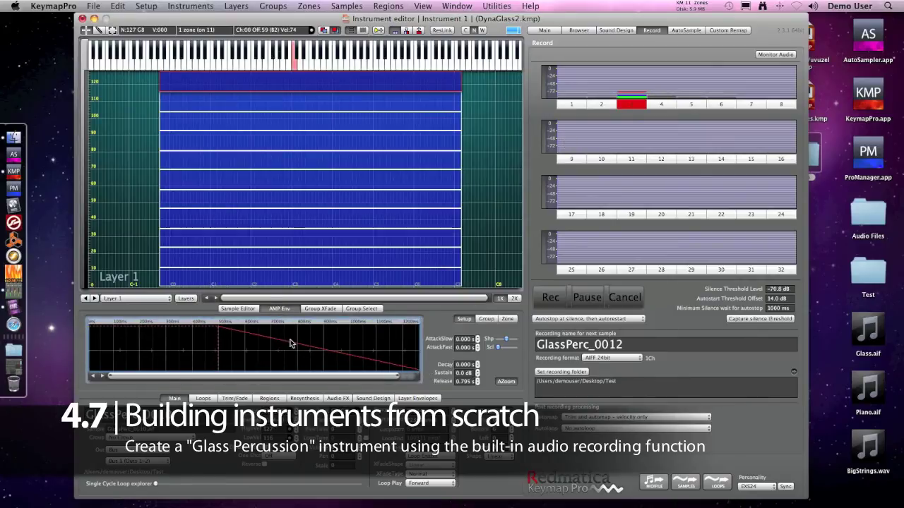